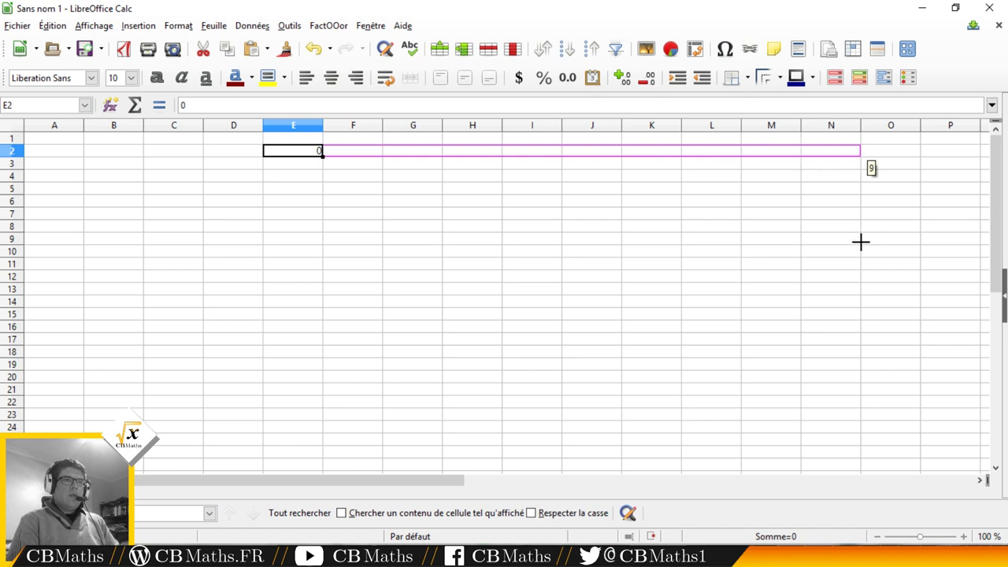
- Enter the formula =E2+10 in cell E3, directly below the starting 0
key("Down")
type("=")
key("Up")
type("+10")
key("Return")
key("Up")
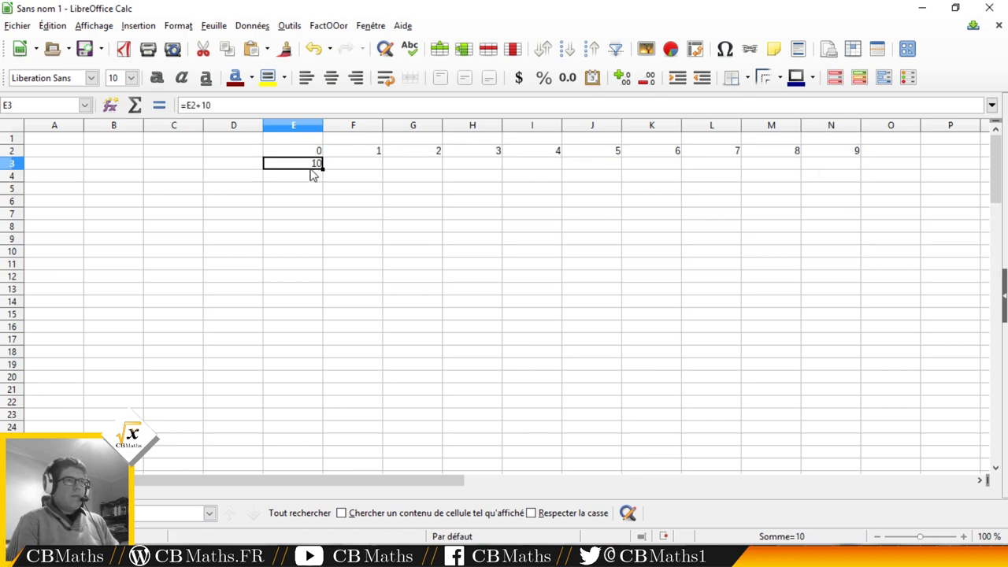
- Fill the E3 formula across to column N and down to row 101, clearing the surplus rows past 999
left_click_drag(324, 167, 851, 414)
left_click(311, 289)
left_click_drag(311, 276, 313, 312)
key("Delete")
scroll(341, 330, "up", 20)
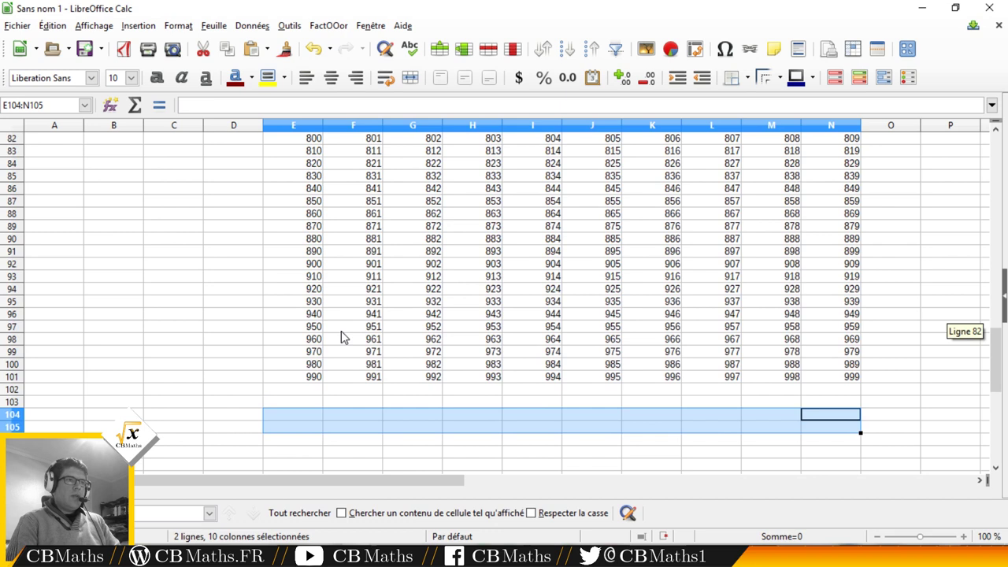
scroll(341, 338, "up", 6)
left_click(114, 200)
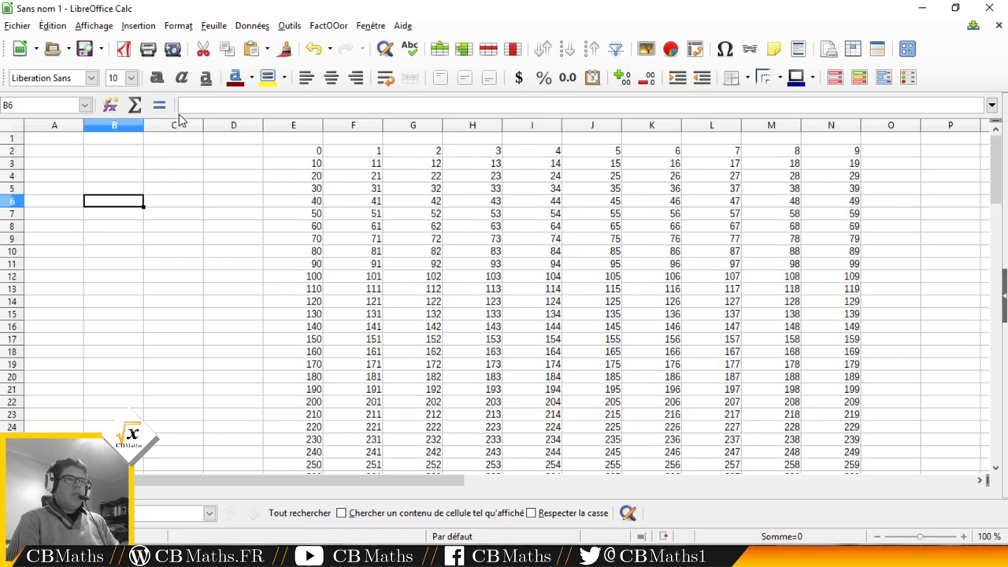
- Give the block E2:J7, the numbers up to 55 whose digits are all 0 to 5, a yellow background
left_click(315, 139)
left_click(281, 153)
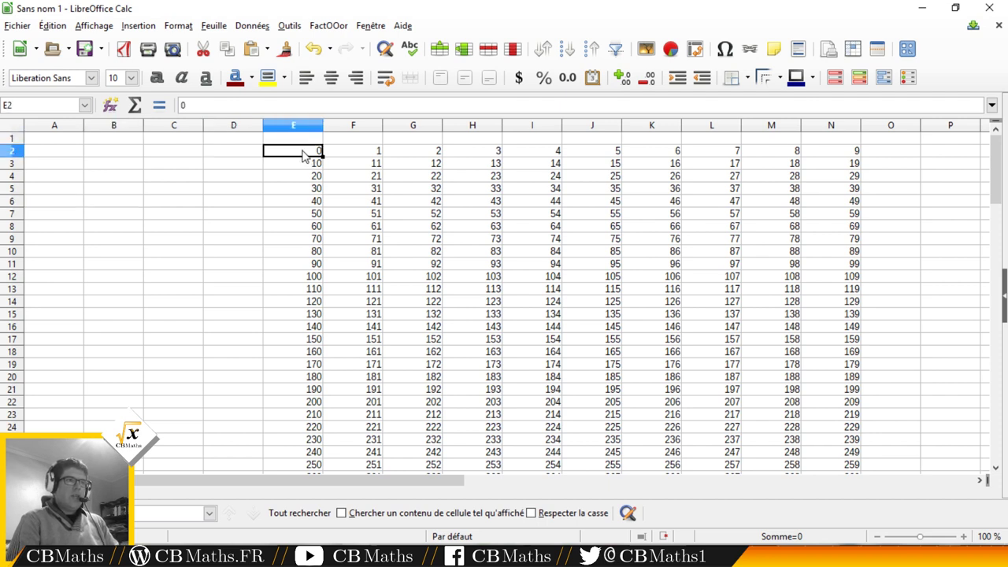
left_click_drag(315, 154, 618, 156)
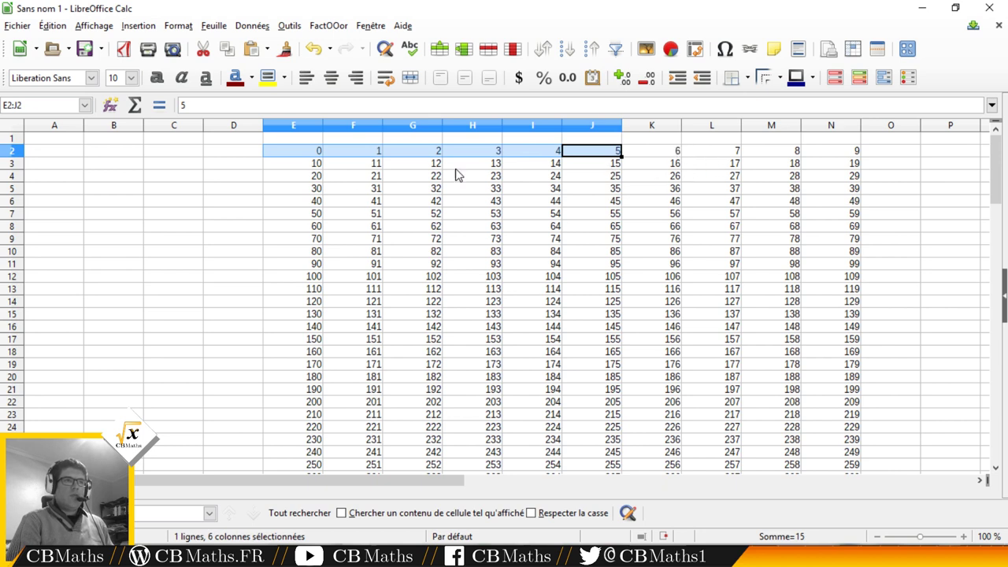
left_click_drag(321, 167, 606, 175, "ctrl")
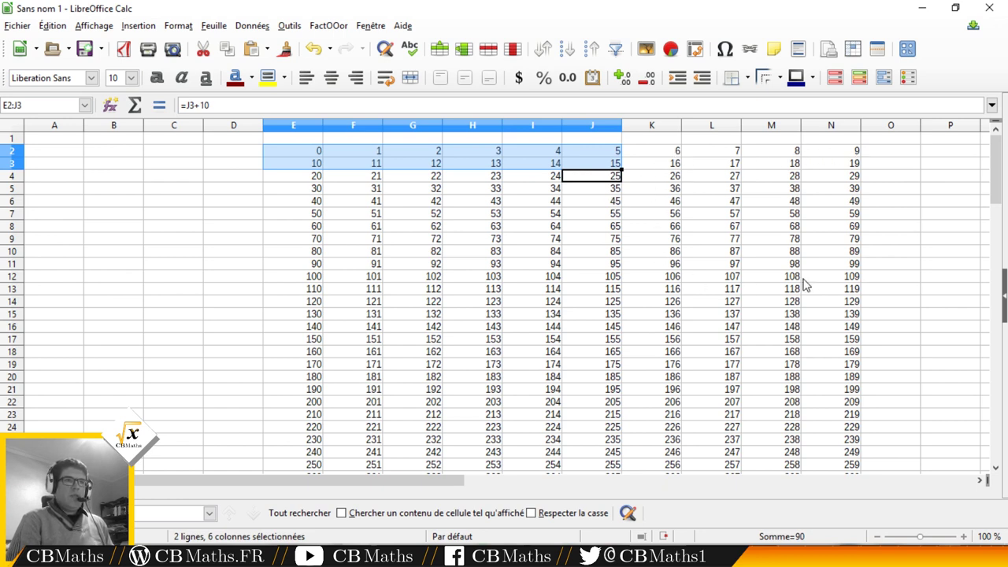
left_click(599, 177, "ctrl")
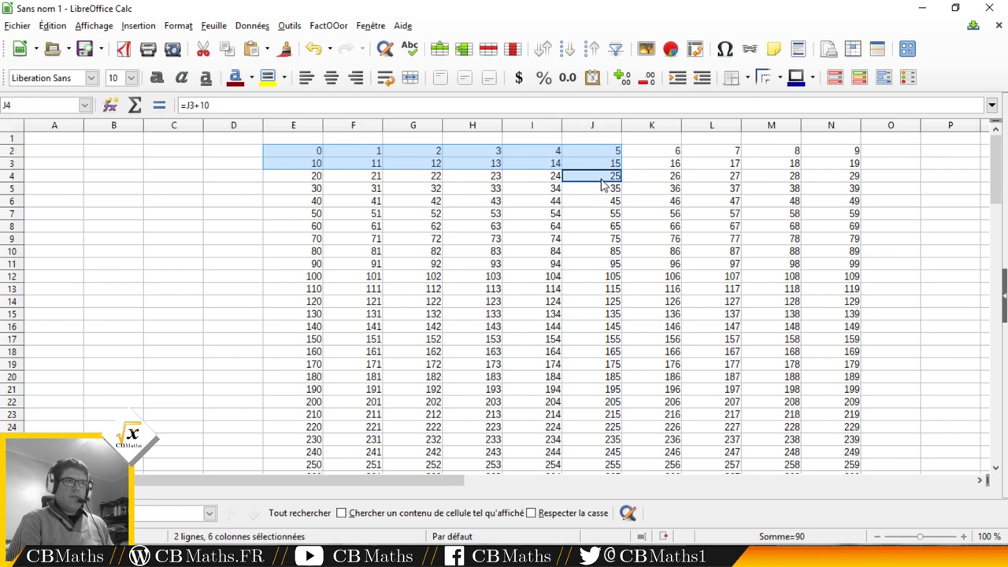
left_click(603, 188, "ctrl")
left_click(597, 213, "ctrl")
left_click(594, 226, "ctrl")
left_click(595, 239, "ctrl")
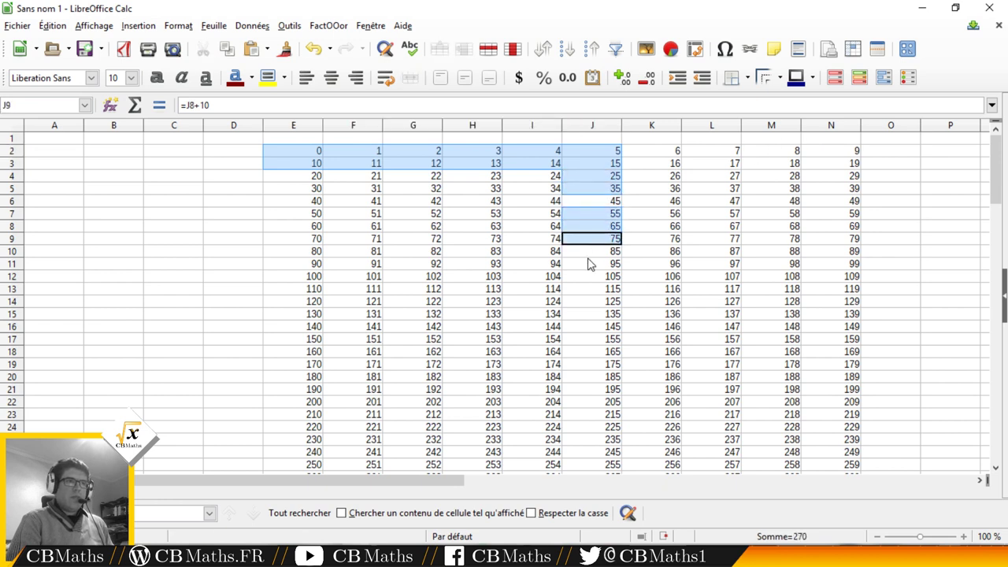
left_click(600, 201, "ctrl")
left_click(600, 226, "ctrl")
left_click(603, 238, "ctrl")
left_click(542, 214, "ctrl")
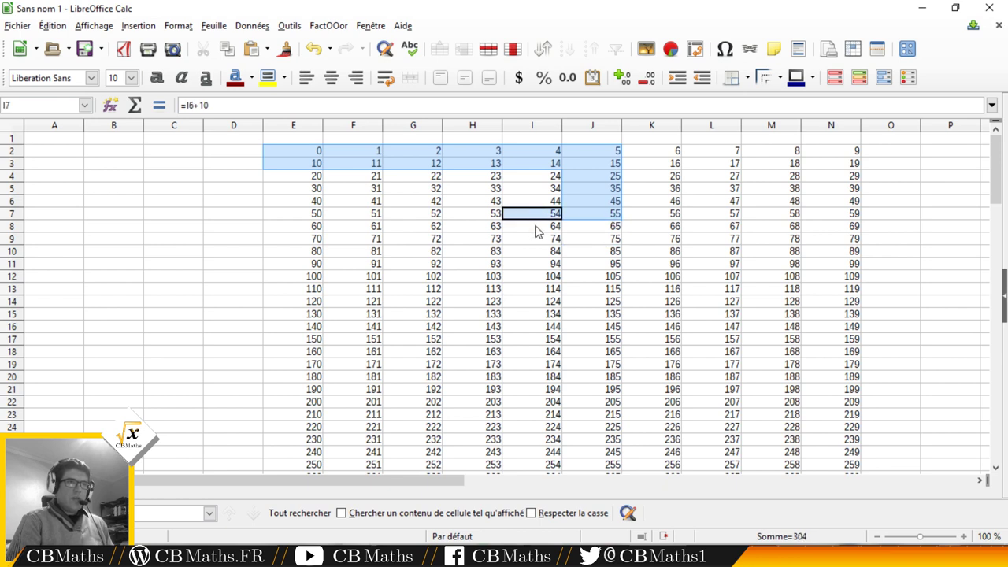
left_click(460, 215, "ctrl")
left_click(432, 203, "ctrl")
left_click(426, 216, "ctrl")
left_click(367, 217, "ctrl")
left_click_drag(367, 217, 545, 178)
left_click(362, 201, "ctrl")
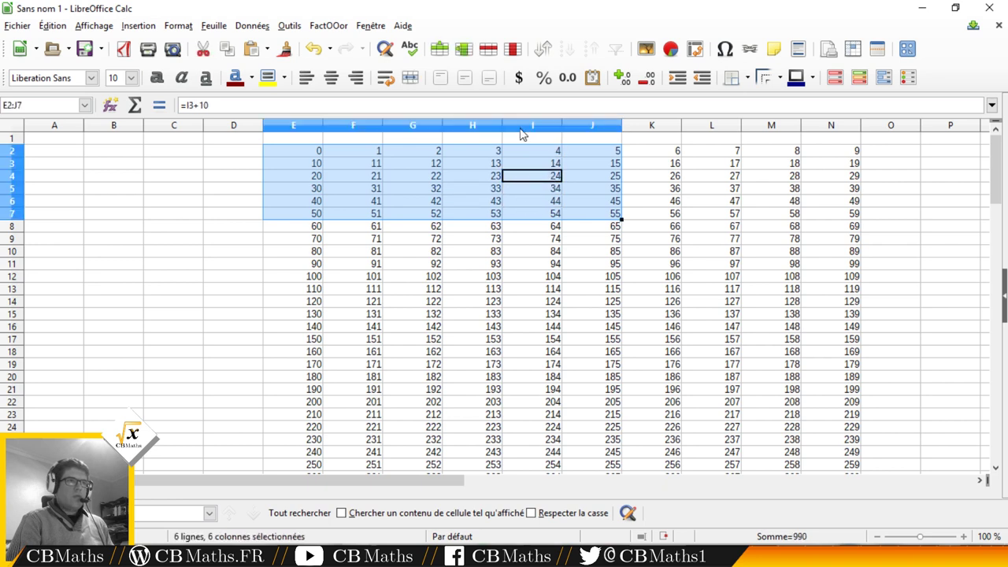
left_click(267, 78)
left_click(303, 189)
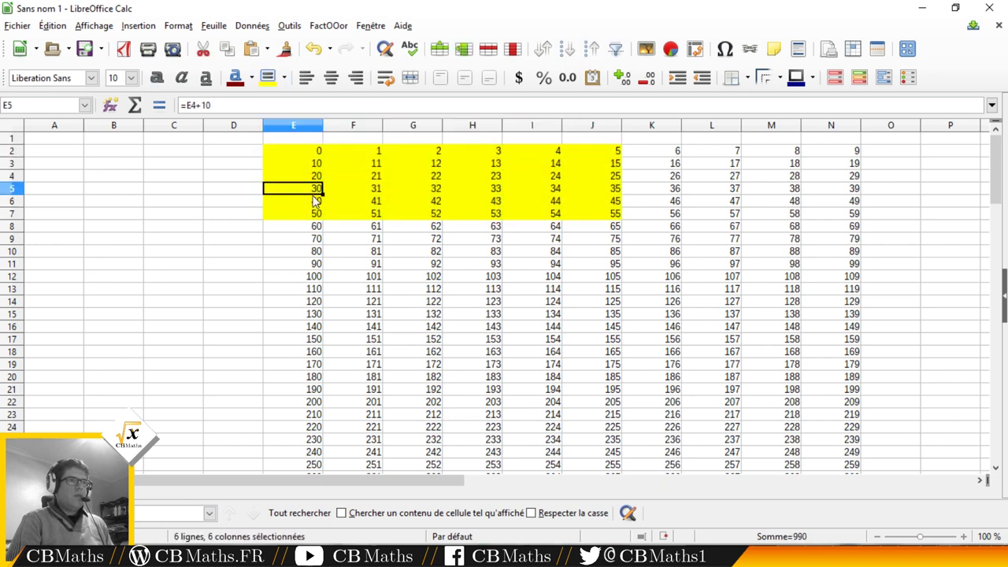
- Examine the rows and columns of the yellow block E2:J7 to count its cells
left_click_drag(285, 154, 577, 219)
left_click(307, 162)
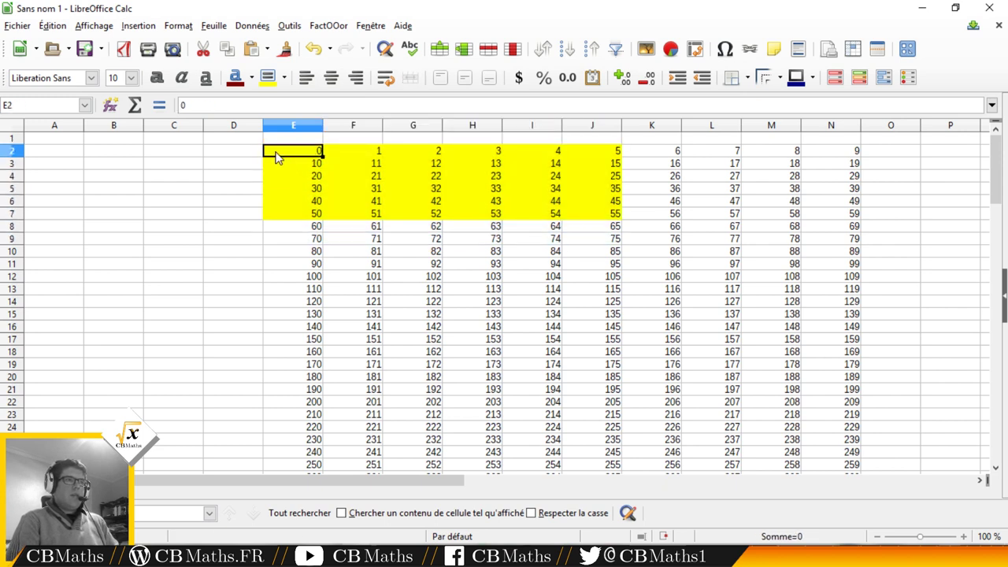
key("Left")
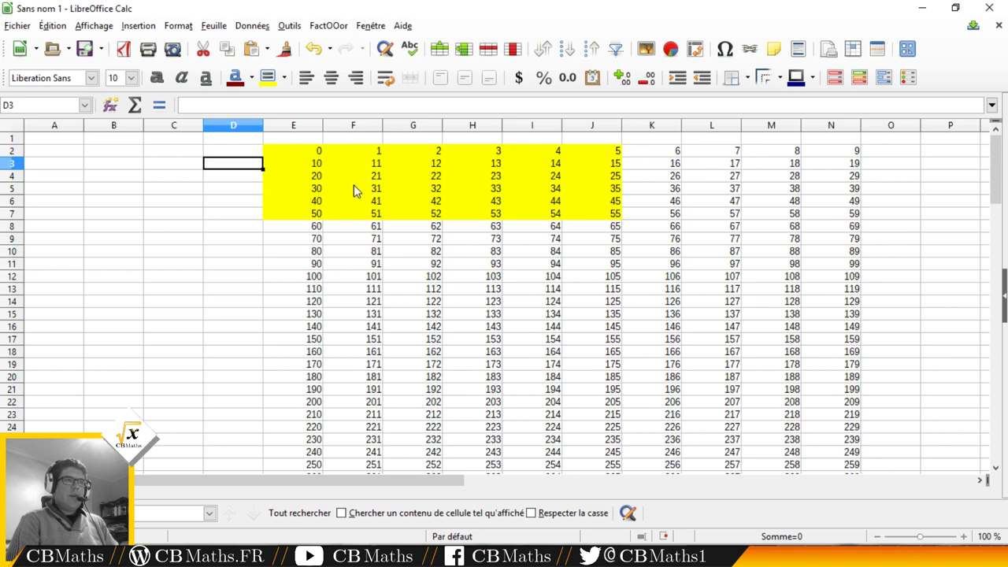
left_click(342, 164)
key("Left")
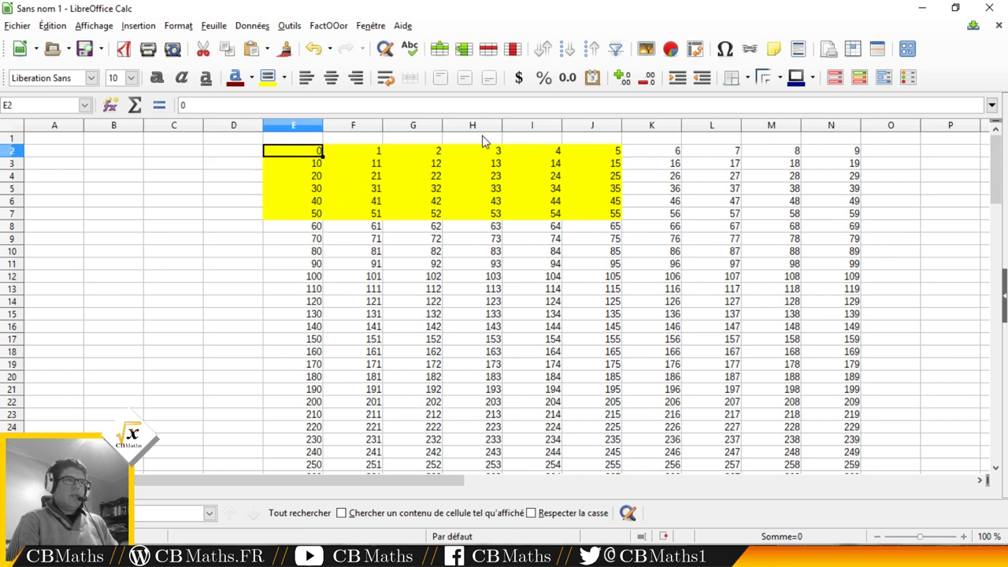
key("Down")
key("Down")
key("Down")
key("Down")
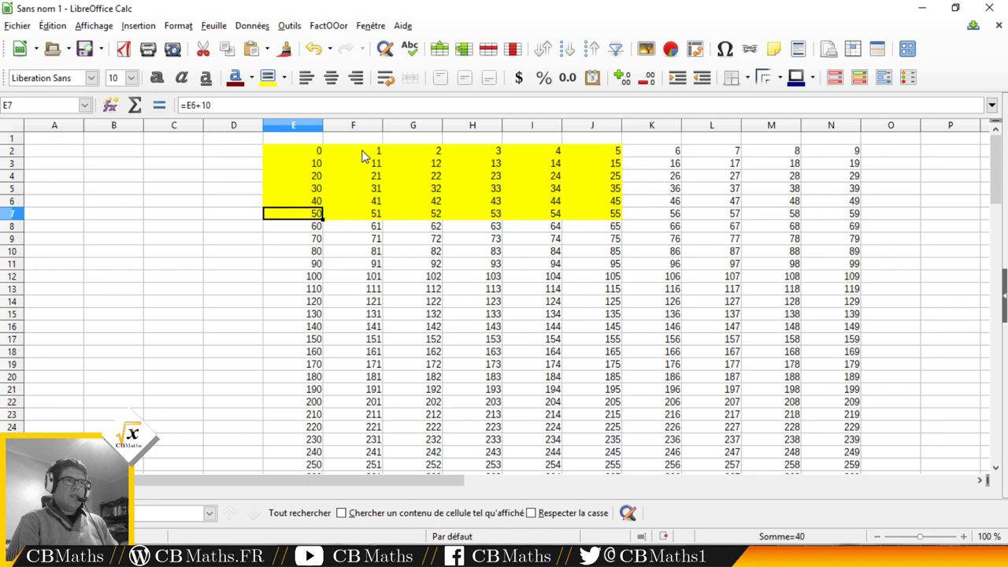
left_click(366, 153)
key("Left")
key("Right")
key("Right")
key("Right")
key("Right")
key("Right")
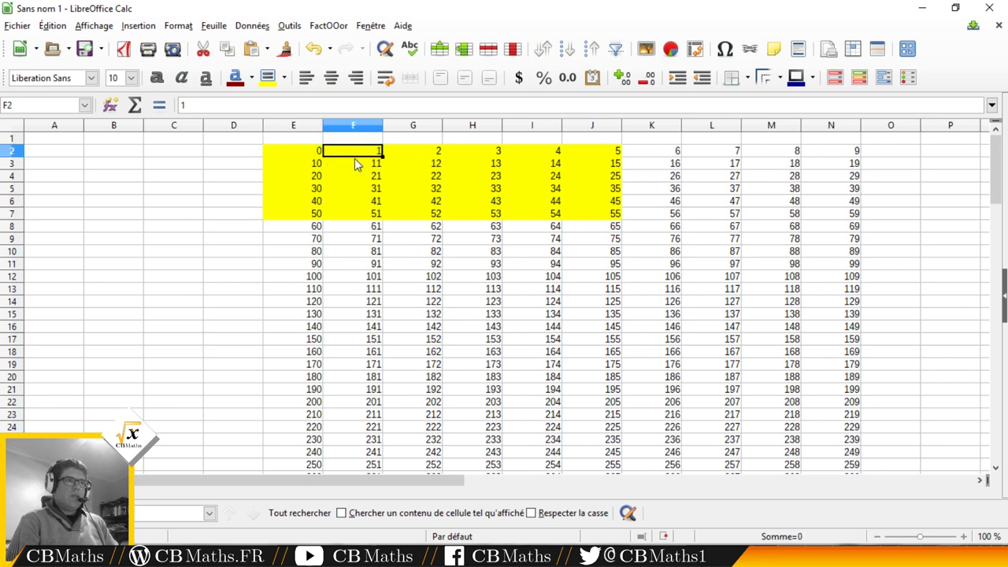
key("Left")
key("Left")
key("Left")
key("Left")
key("Left")
key("Left")
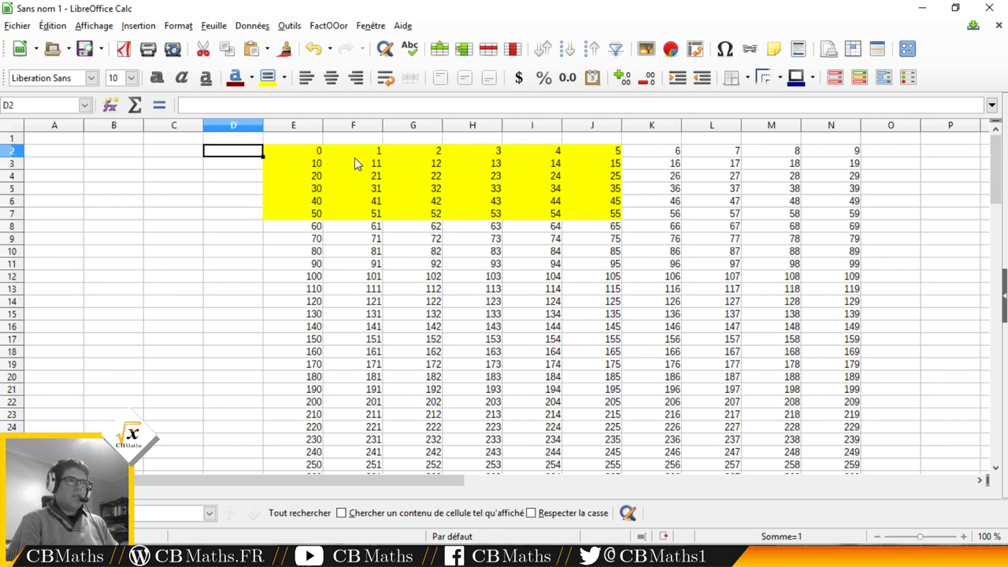
- Enter the count 36 in cell D4 beside the first yellow block
key("Down")
key("Down")
key("Down")
key("Up")
type("36")
key("Return")
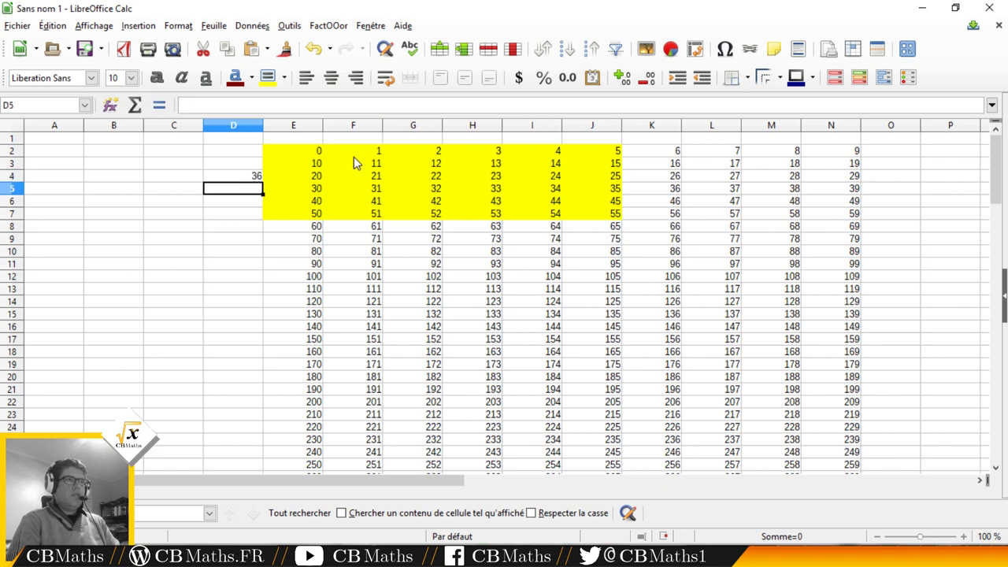
- Give E12:J17, the 100 to 155 block, a yellow background and enter 36 beside it in D14
key("Down")
key("Down")
key("Down")
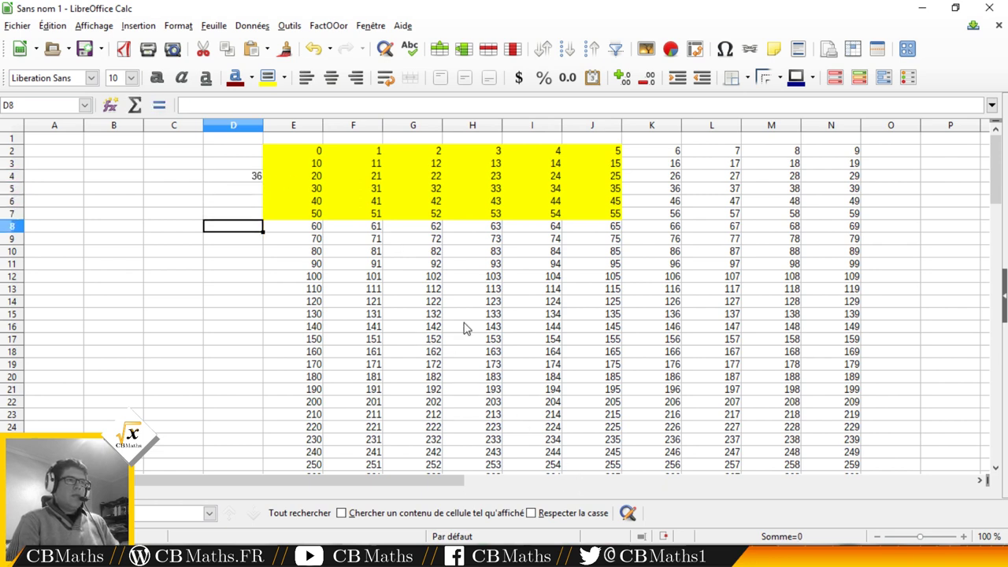
left_click(303, 252)
left_click(301, 265)
left_click(299, 277)
left_click_drag(299, 277, 597, 346)
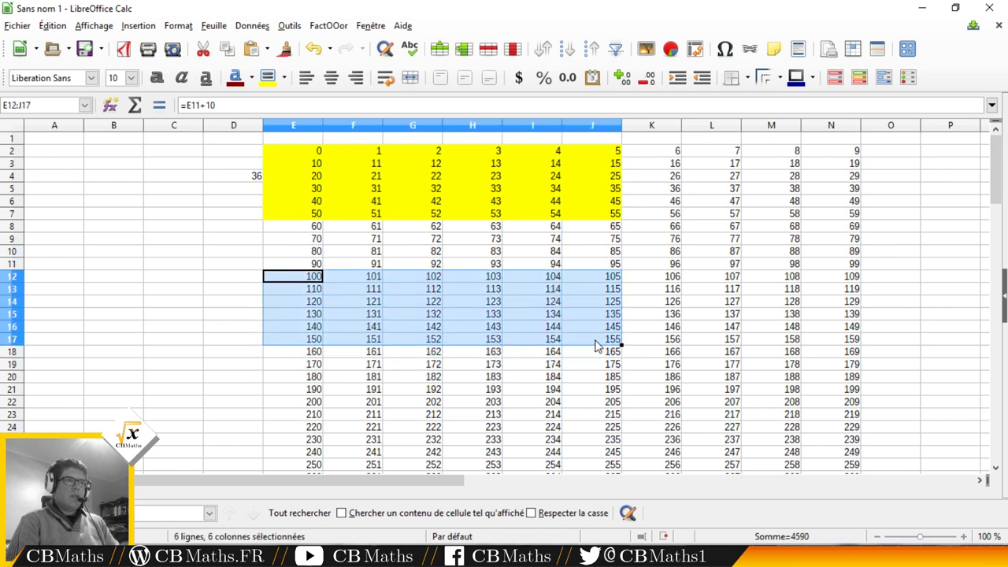
left_click(266, 77)
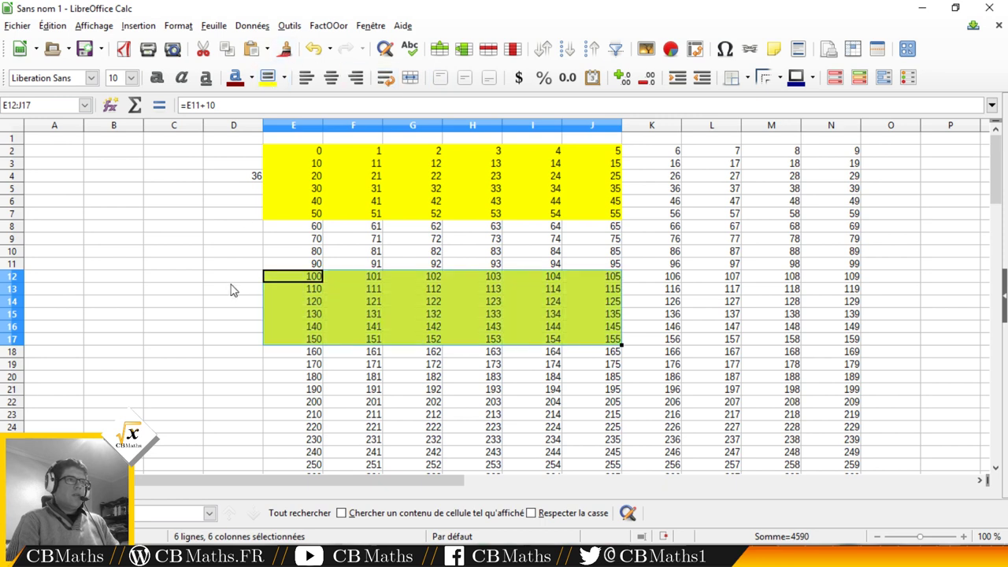
left_click(252, 290)
left_click(253, 300)
left_click(255, 314)
left_click(290, 314)
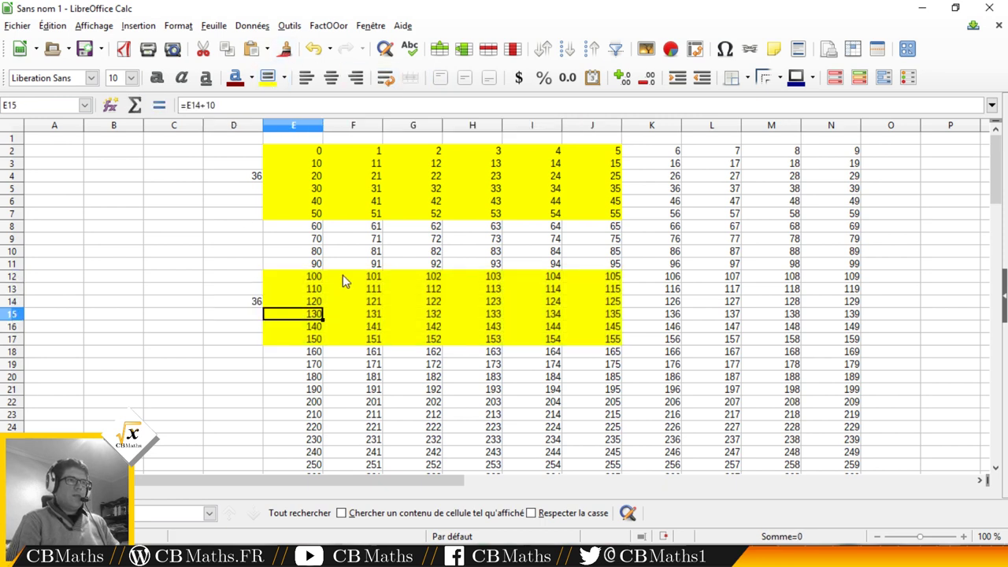
- Give E22:J27, the 200 to 255 block, a yellow background and enter 36 in D25
scroll(282, 306, "down", 3)
left_click_drag(308, 289, 590, 354)
left_click(268, 77)
left_click(391, 203)
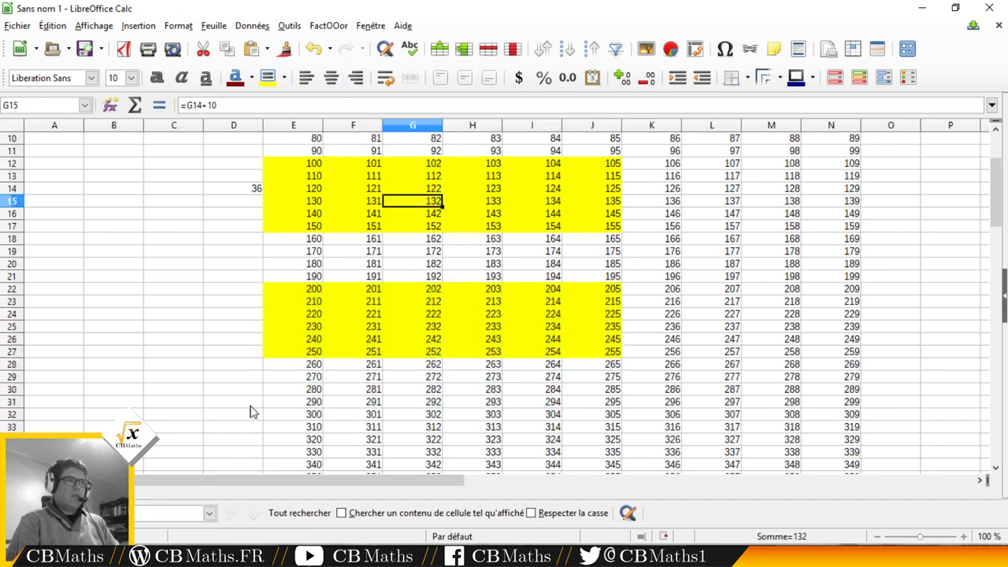
left_click(244, 329)
type("36")
key("Return")
- Give E32:J37, the 300 to 355 block, a yellow background and enter 36 in D35
scroll(292, 346, "down", 3)
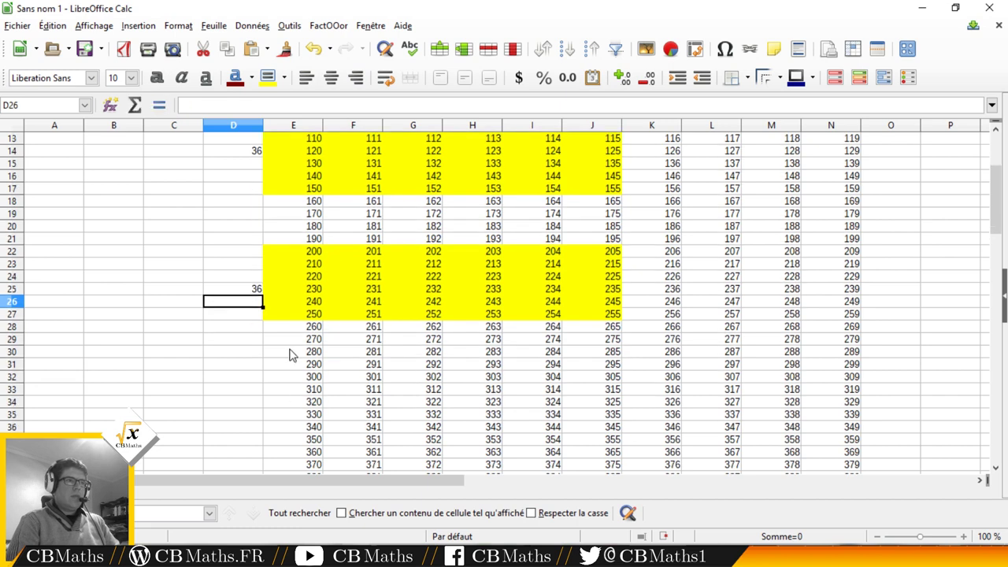
left_click_drag(294, 302, 598, 356)
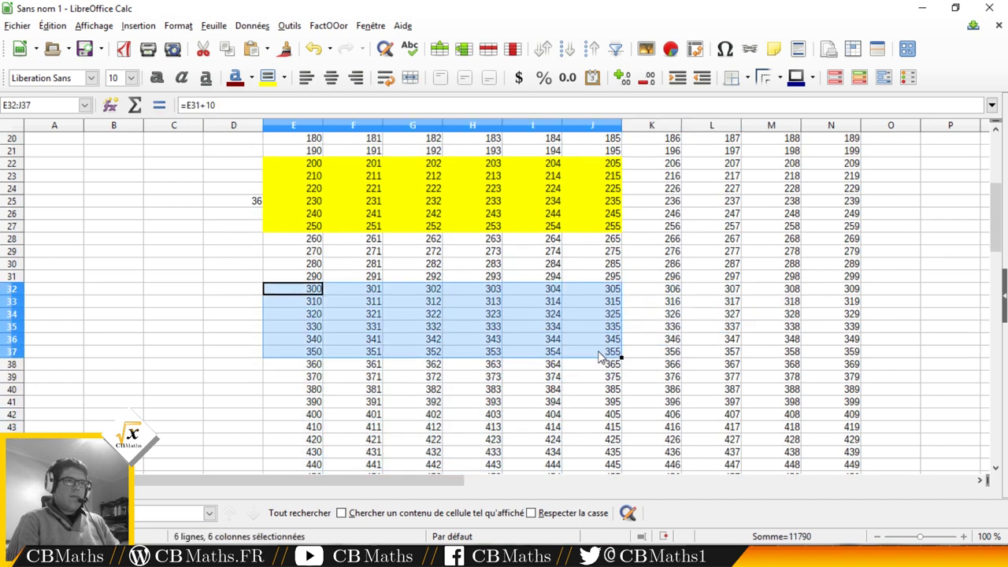
left_click(268, 77)
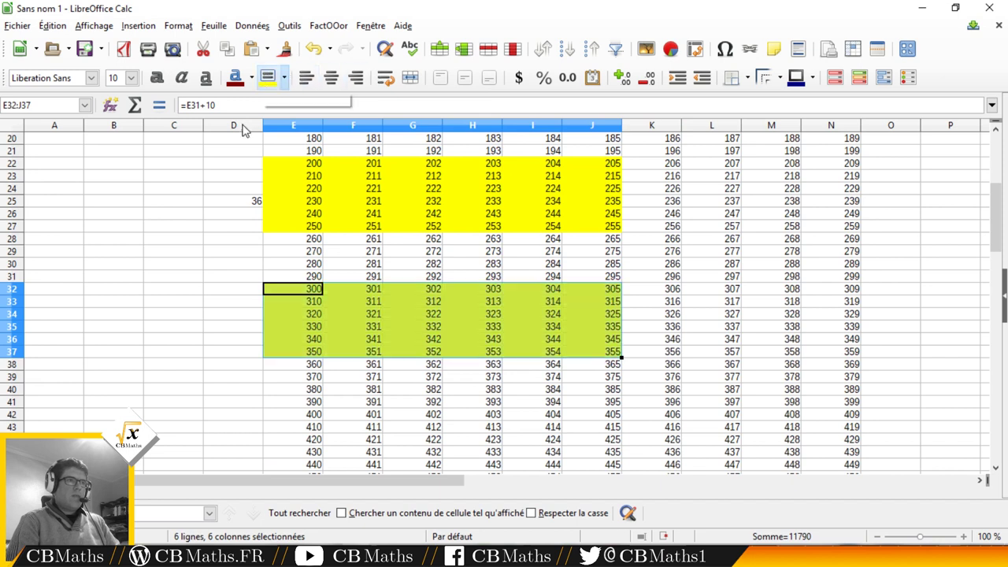
left_click(233, 326)
type("63")
key("Return")
key("Up")
type("36")
key("Return")
- Give E42:J47, the 400 to 455 block, a yellow background and enter 36 in D44
scroll(377, 301, "down", 2)
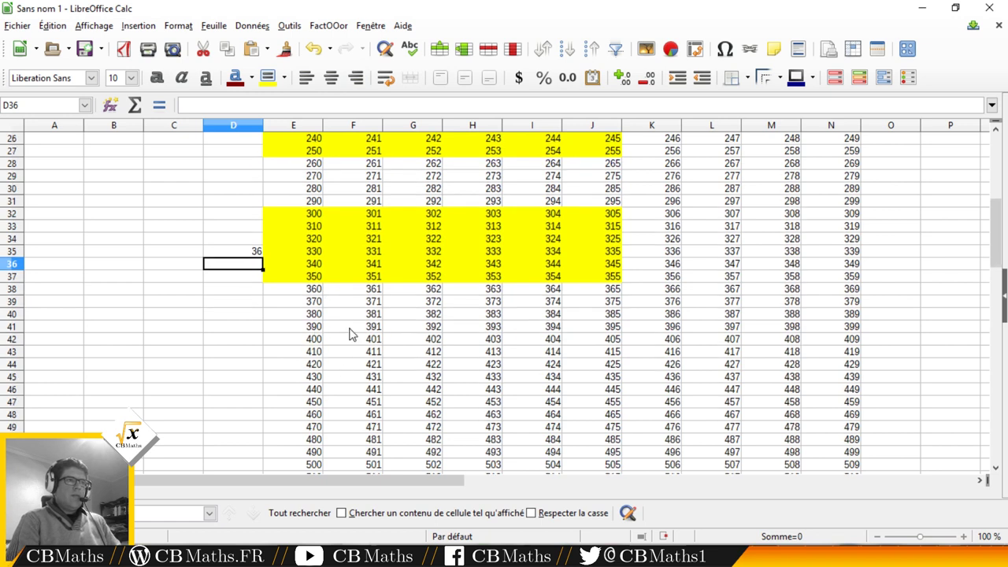
mouse_move(302, 344)
left_mouse_down()
mouse_move(590, 391)
mouse_move(595, 402)
mouse_move(297, 347)
left_mouse_up()
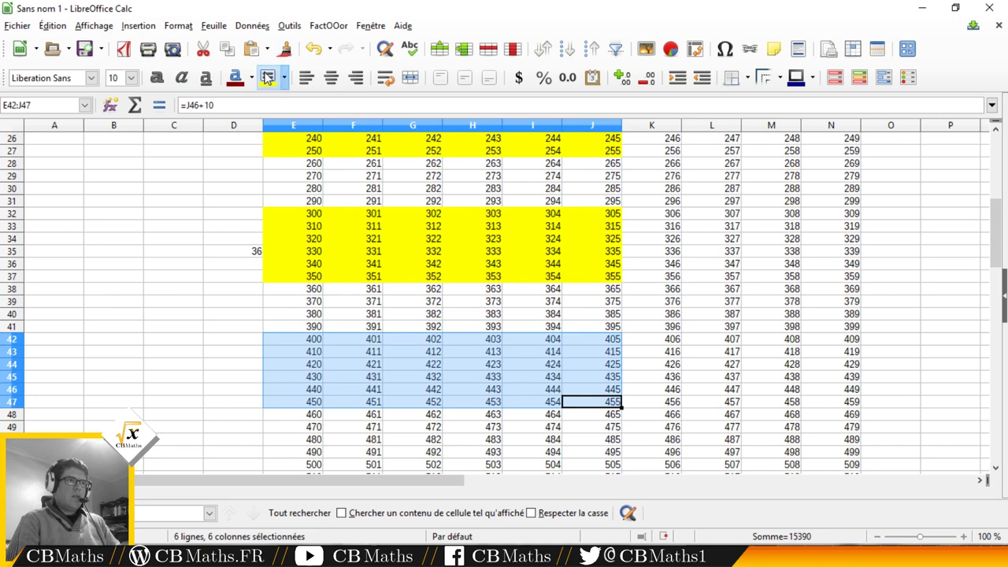
left_click(268, 77)
left_click(205, 364)
type("36")
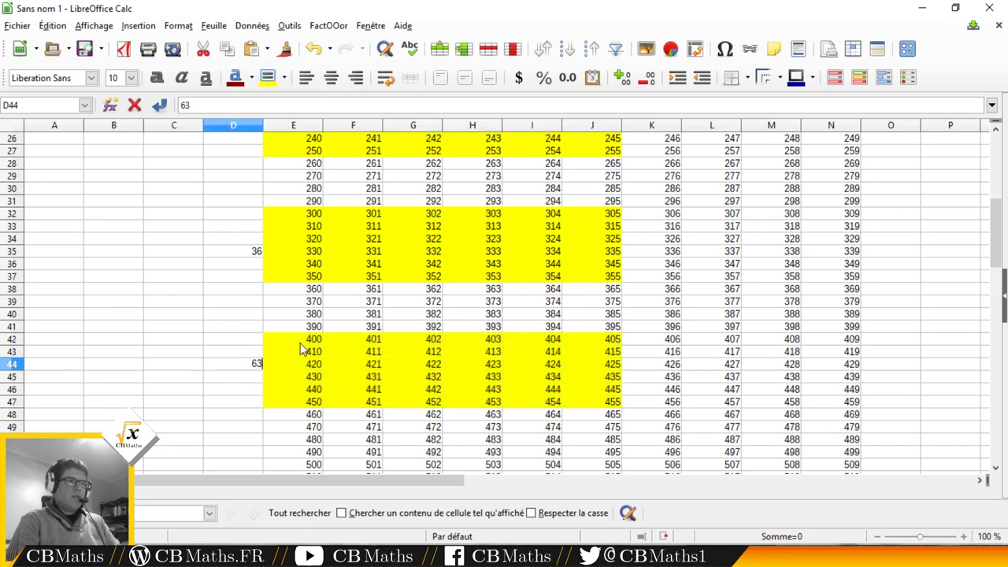
key("Return")
- Give E52:J57, the 500 to 555 block, a yellow background and enter 36 in D54
scroll(303, 366, "down", 2)
scroll(303, 366, "down", 2)
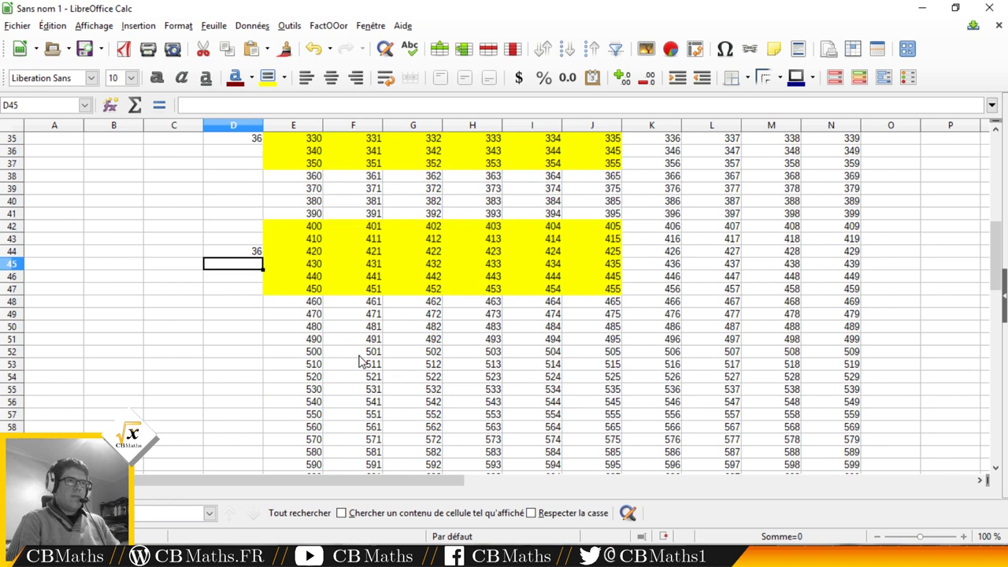
left_click_drag(299, 316, 614, 377)
left_click(268, 77)
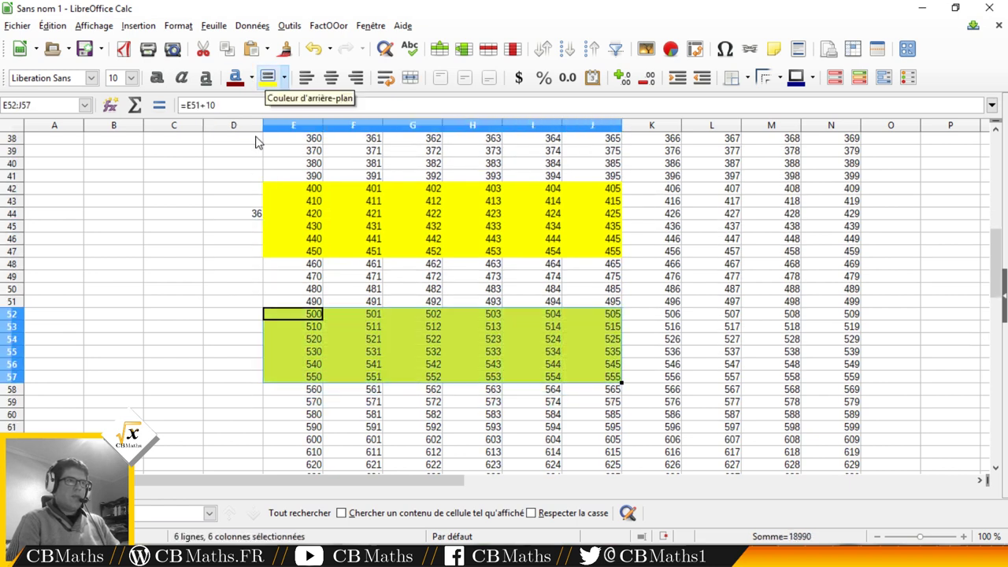
left_click(234, 351)
key("Up")
type("36")
key("Return")
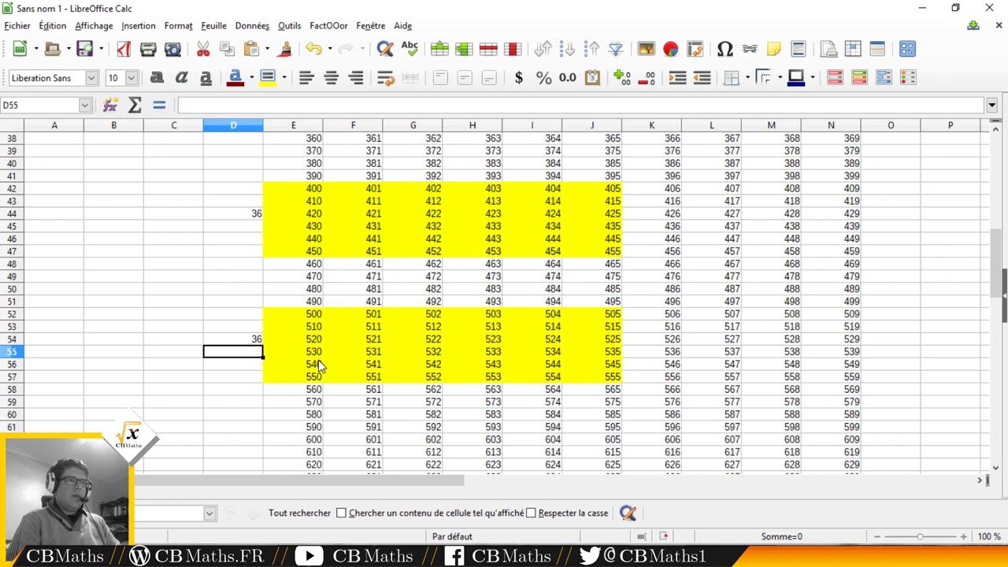
scroll(318, 359, "down", 4)
left_click(303, 312)
left_click_drag(314, 289, 590, 331)
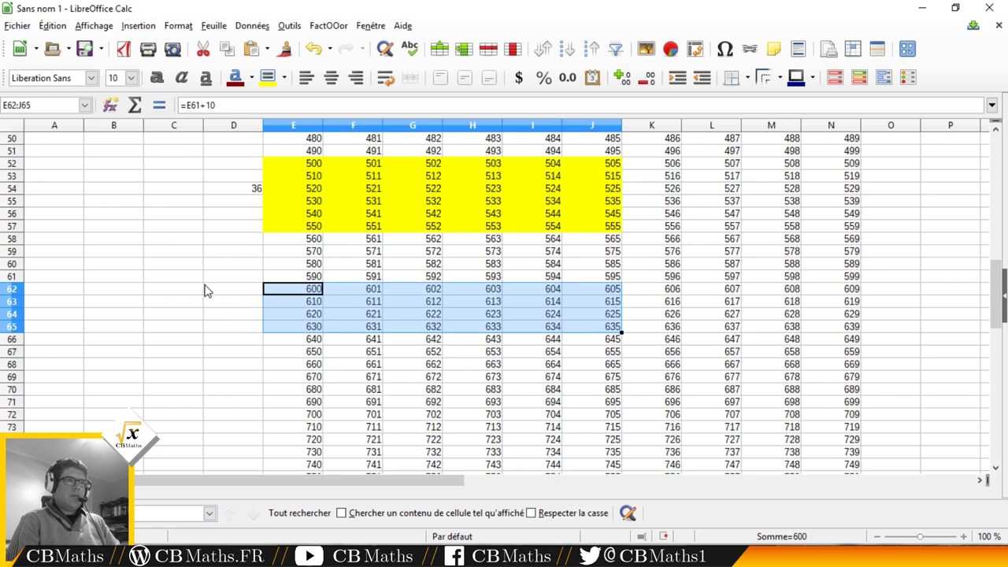
left_click(313, 289)
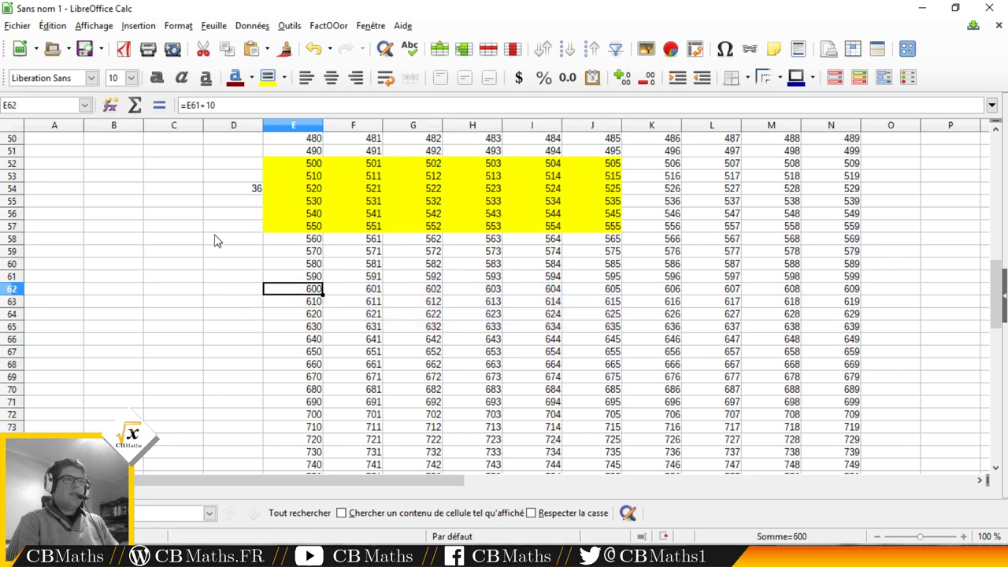
scroll(218, 241, "up", 16)
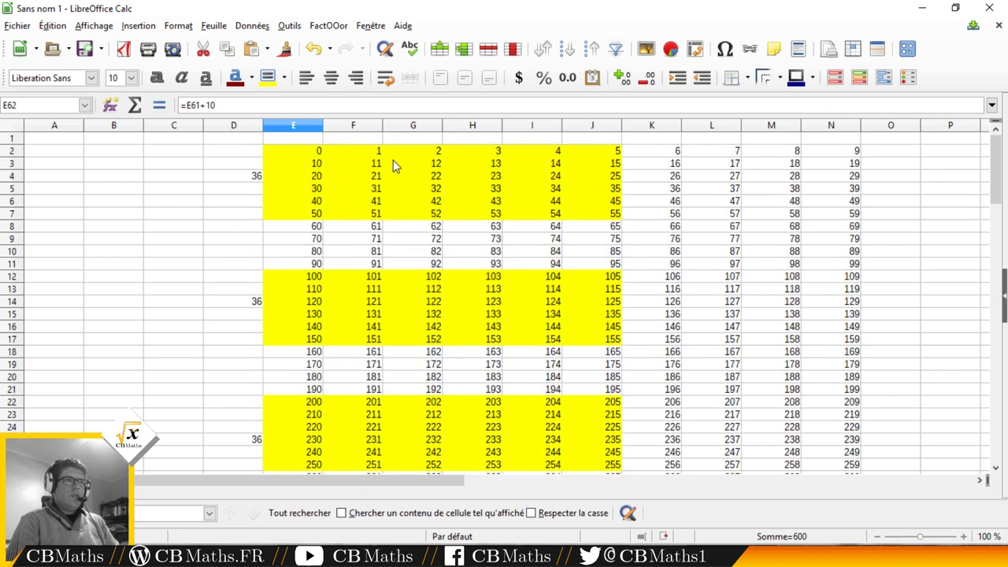
- Enter a SOMME formula in D106, below the table, that totals the 36 counts entered in column D
scroll(393, 160, "down", 14)
scroll(382, 281, "up", 5)
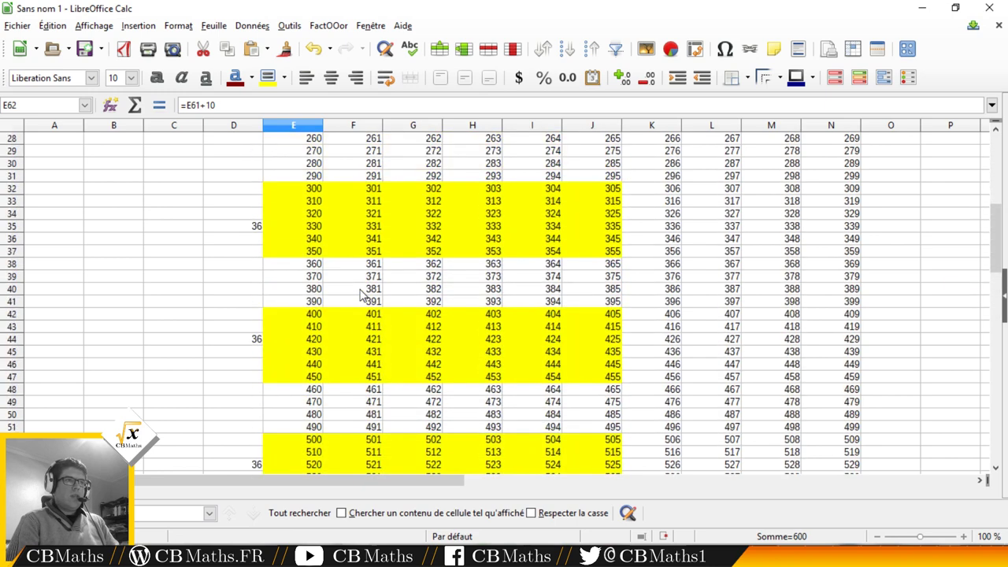
scroll(362, 295, "up", 9)
scroll(378, 189, "down", 8)
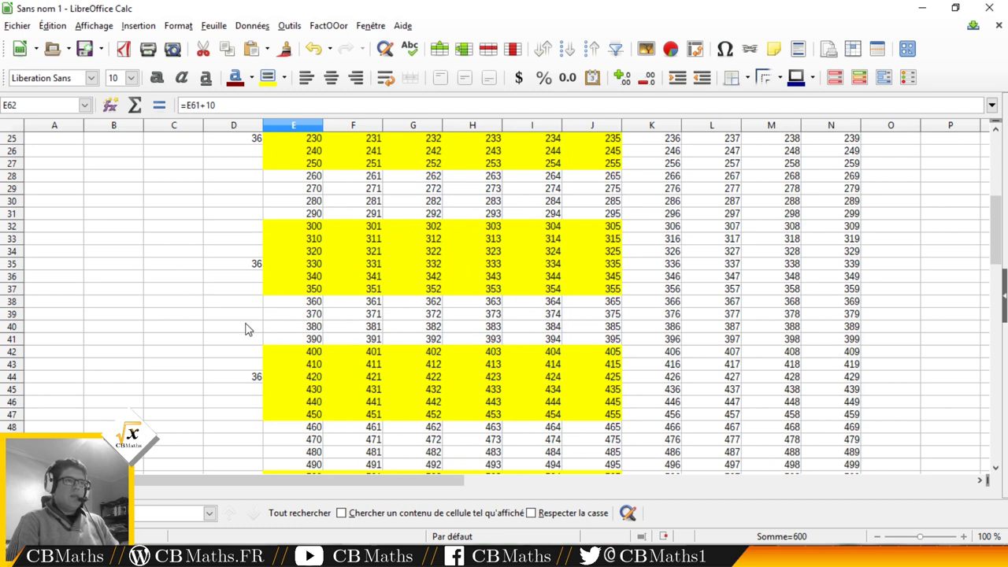
scroll(333, 327, "down", 20)
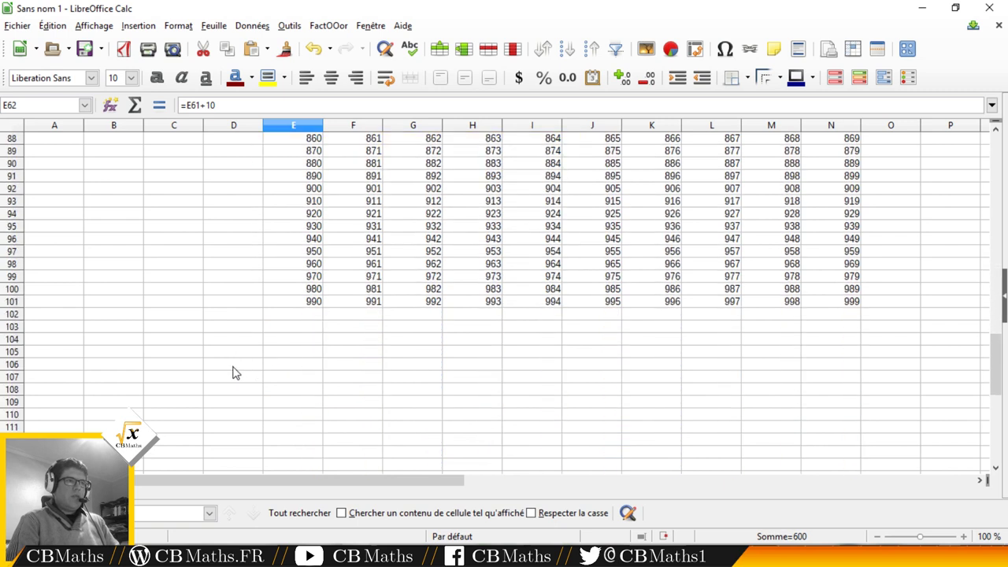
left_click(244, 329)
type("=SO")
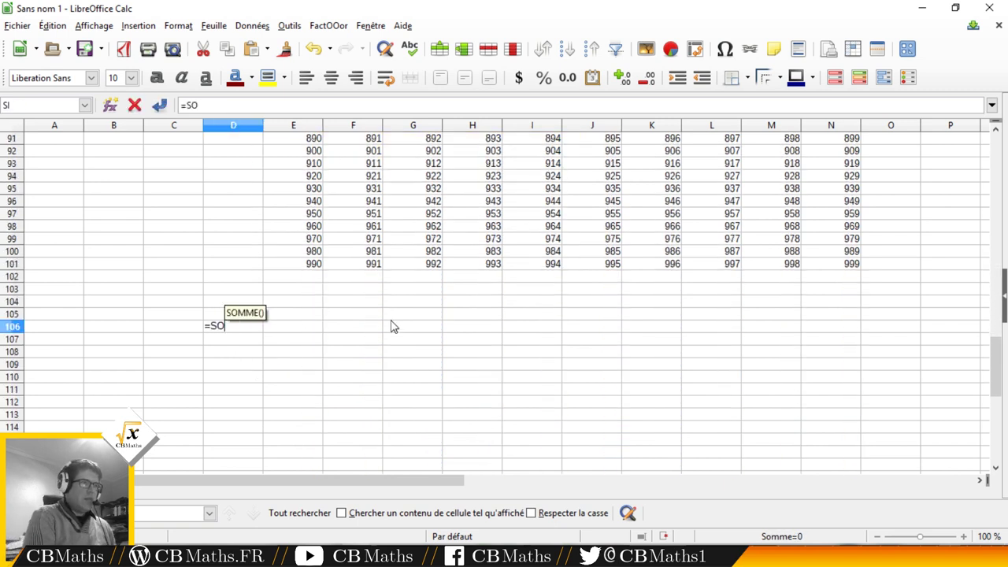
type("MME(")
scroll(286, 328, "up", 6)
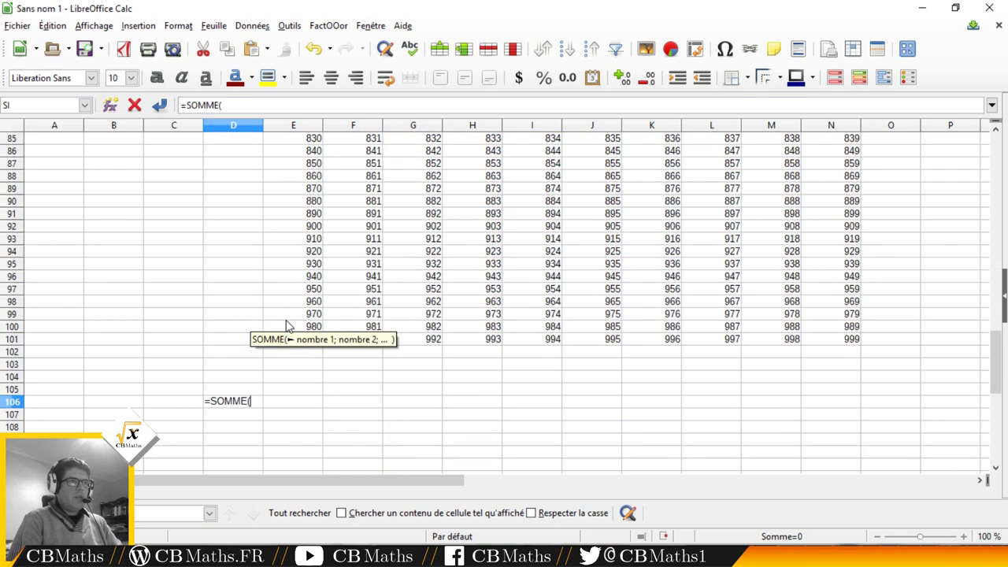
scroll(286, 325, "up", 12)
left_click_drag(240, 352, 252, 7)
left_click_drag(229, 135, 229, 163)
key("Return")
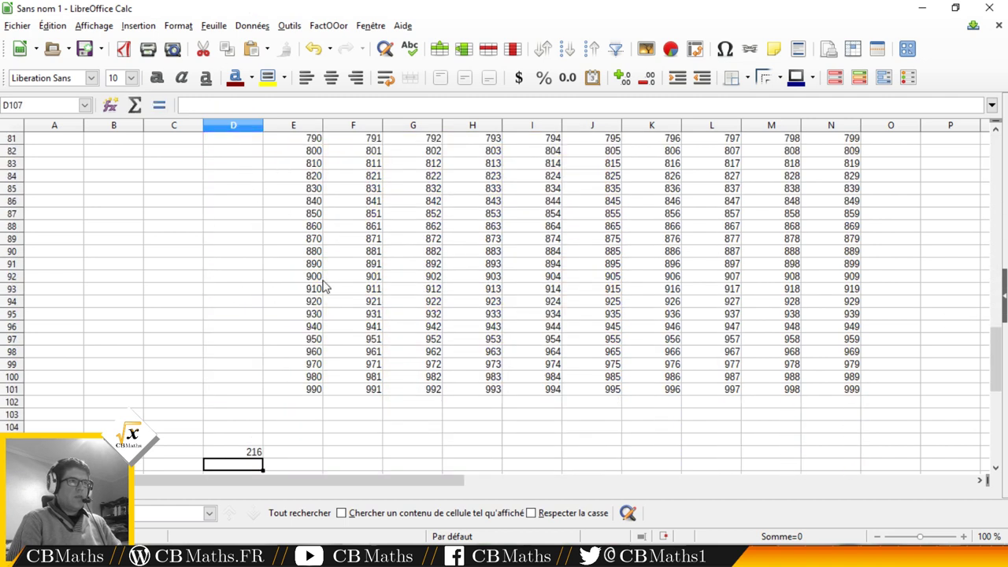
- Enter a formula in H106 that subtracts the total in D106 from 1000
key("Up")
key("Right")
key("Right")
key("Right")
key("Right")
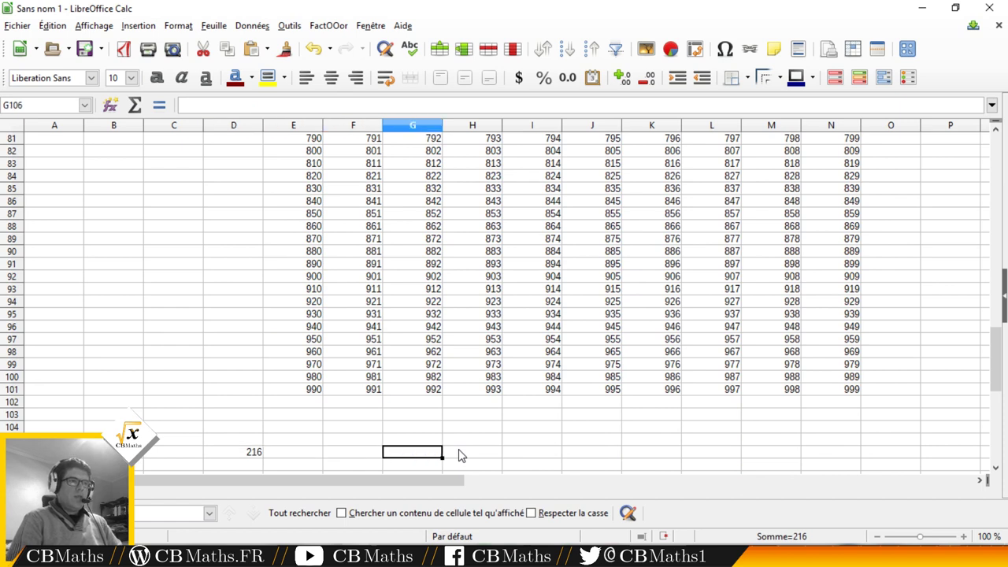
type("=1-H1")
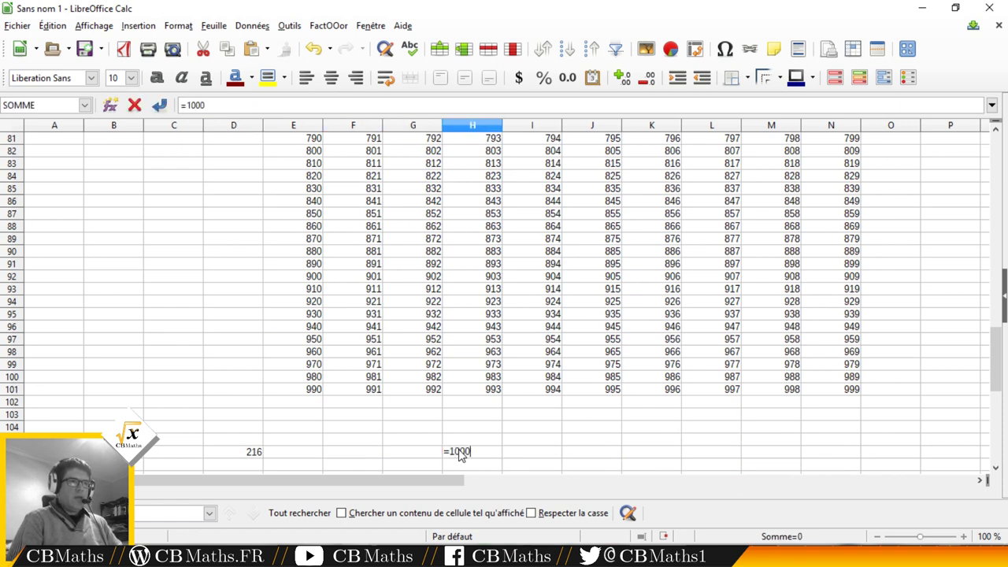
type("H106")
key("Return")
- Enter 1000 in H107 and select H106 again
key("Up")
key("Down")
type("1000")
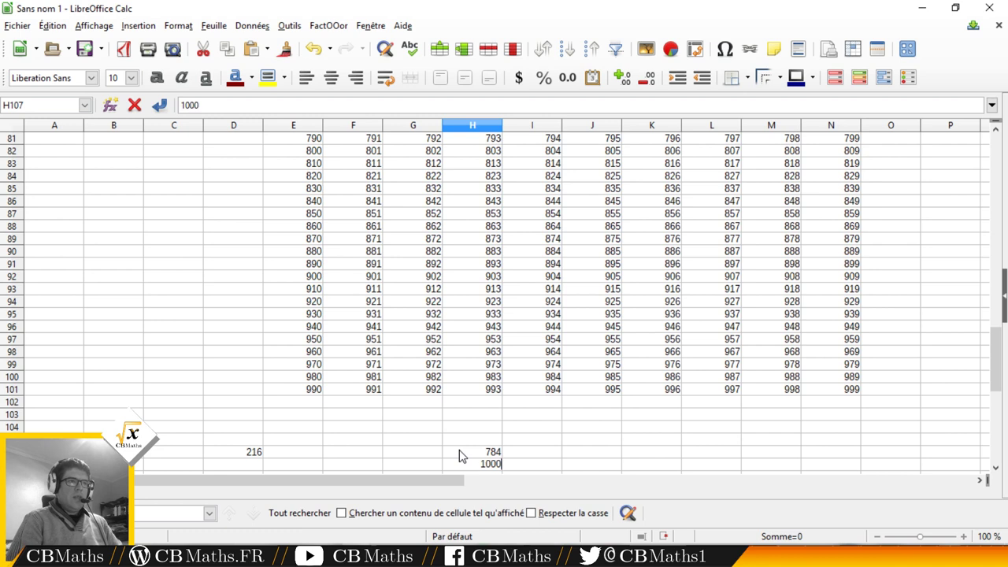
key("Return")
key("Up")
key("Up")
left_click(494, 454)
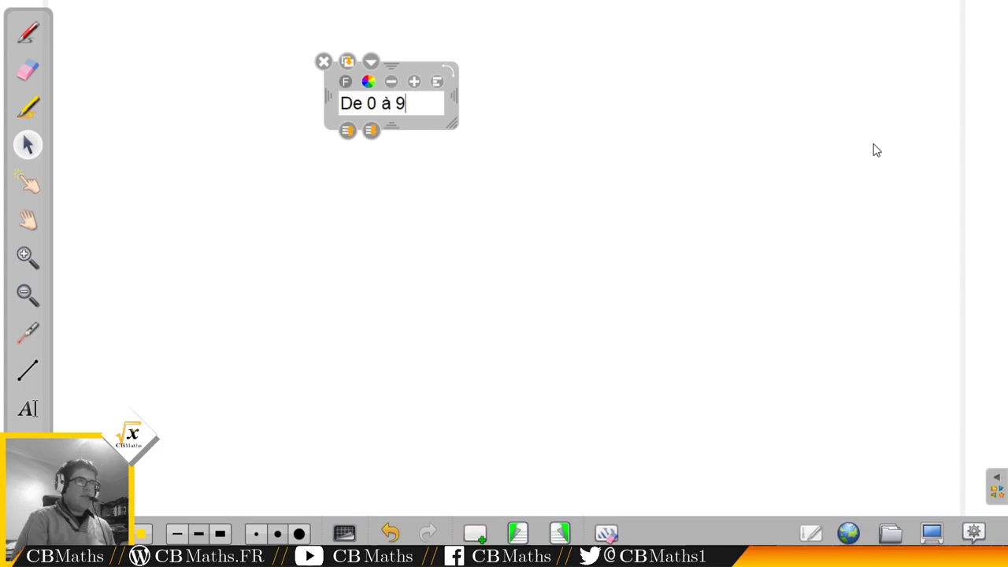
- In OpenBoard, write "De 0 à 99, il y a 36 nombres qui n'ont pas de chiffre supérieur à 5" and widen the text box
type("l y a 36 nombre")
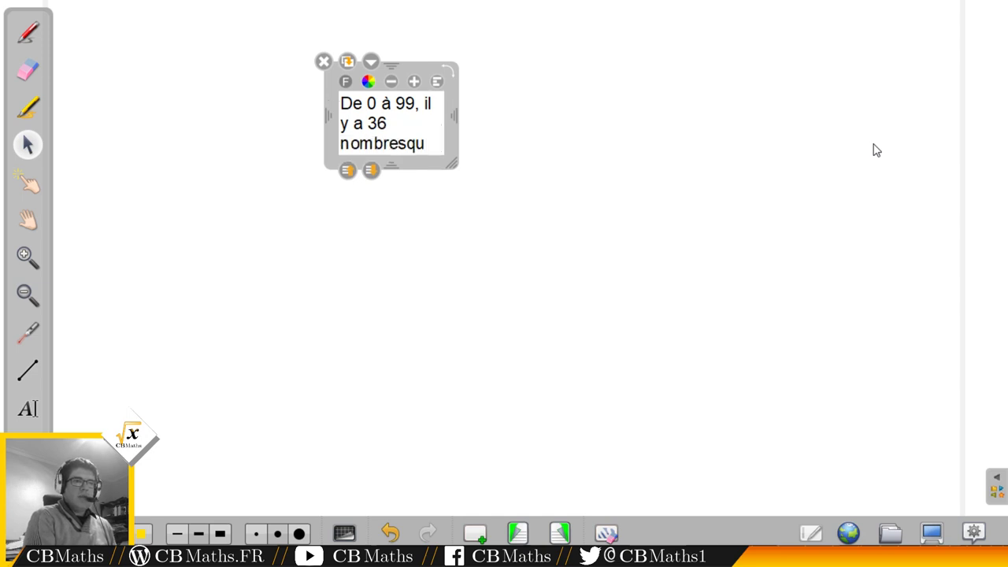
type("s qui n'ont pas de s")
type("hiffre supérieure")
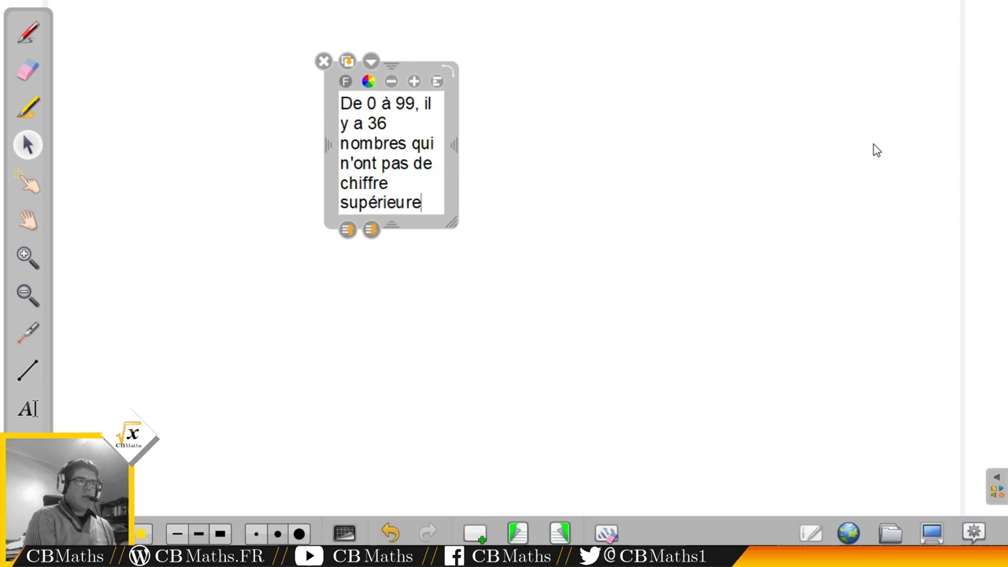
type("65")
key("BackSpace")
key("BackSpace")
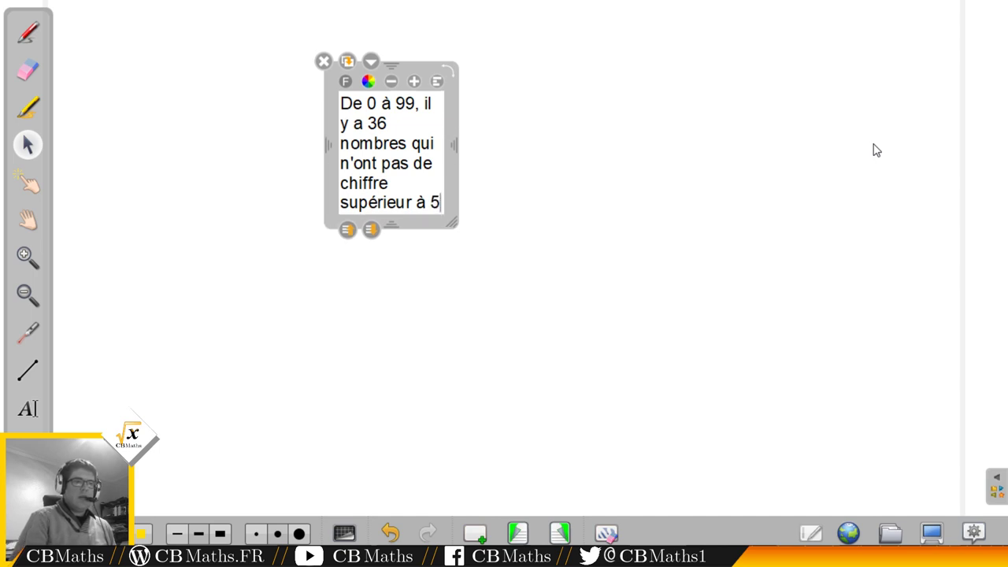
left_click_drag(453, 224, 915, 268)
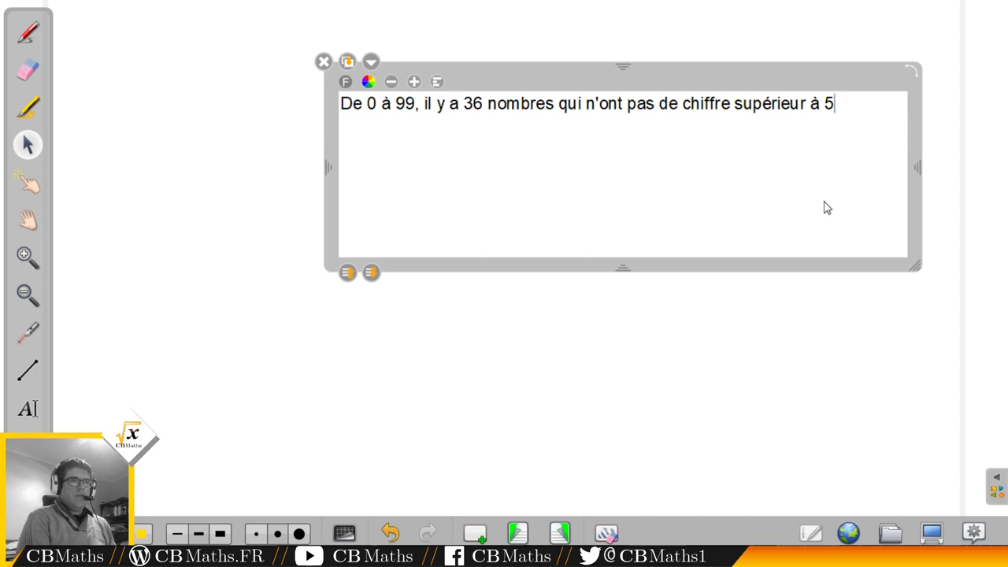
- Add a second line reading "Donc 64 nombres qui ont au moins un chiffre supérieur strict à 5."
key("Return")
type("Donc 64 nombres qio")
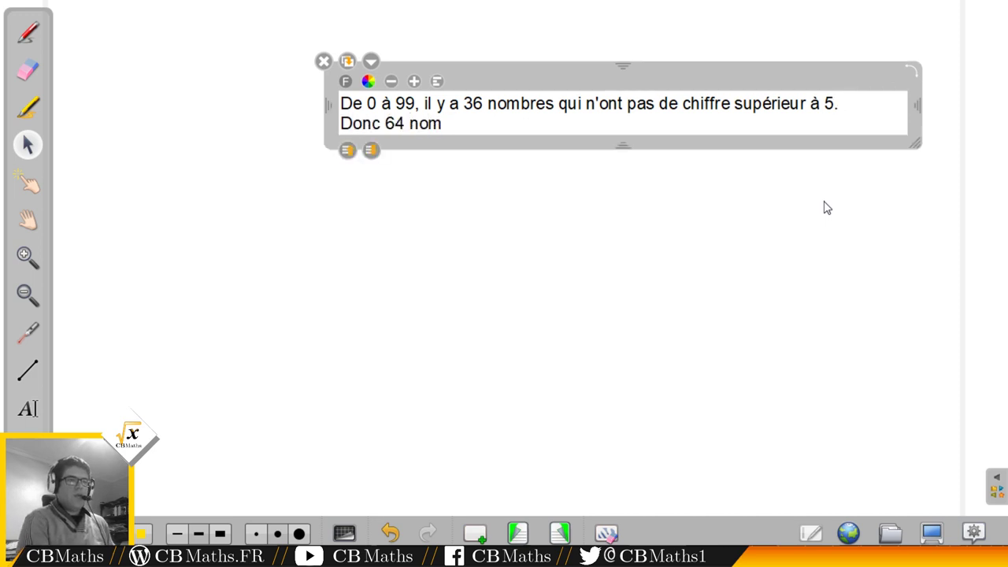
key("BackSpace")
key("BackSpace")
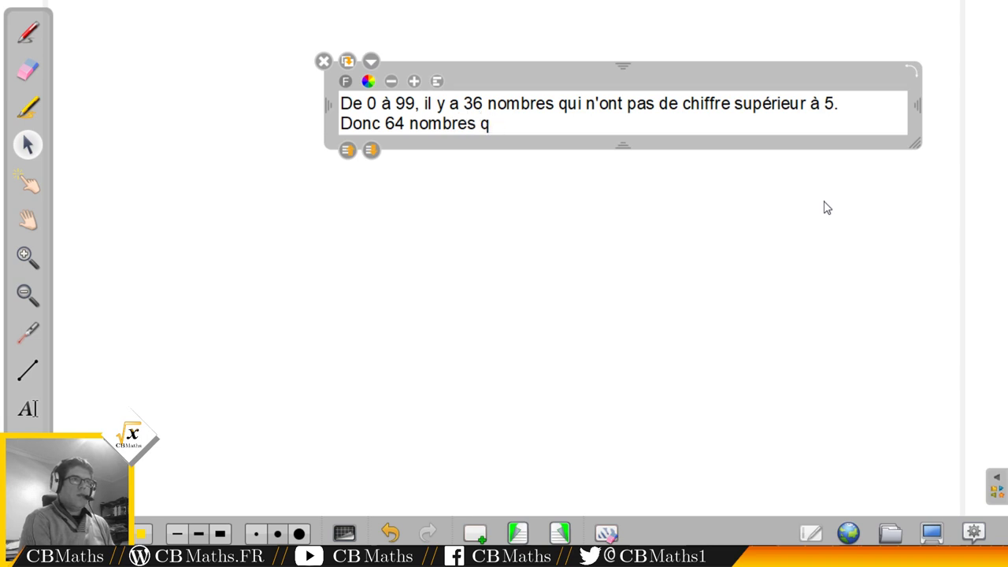
type("ui ont au m")
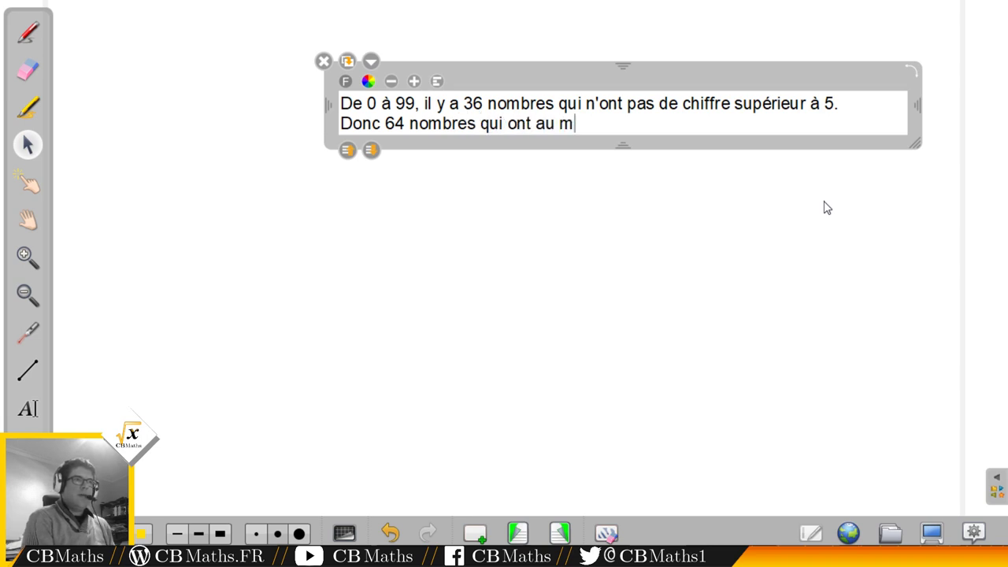
type("oins un chiffre su")
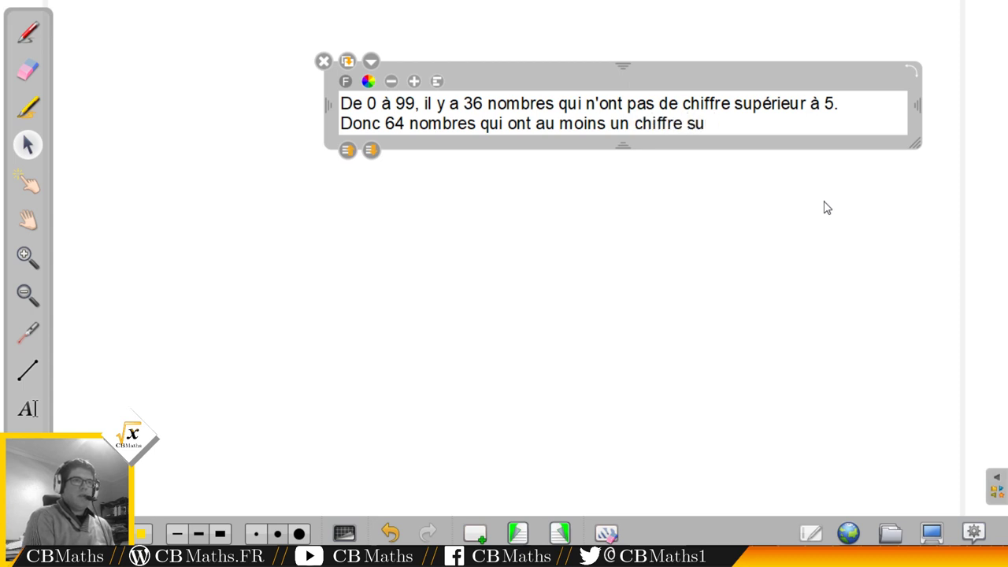
type("périeur strict à 5.")
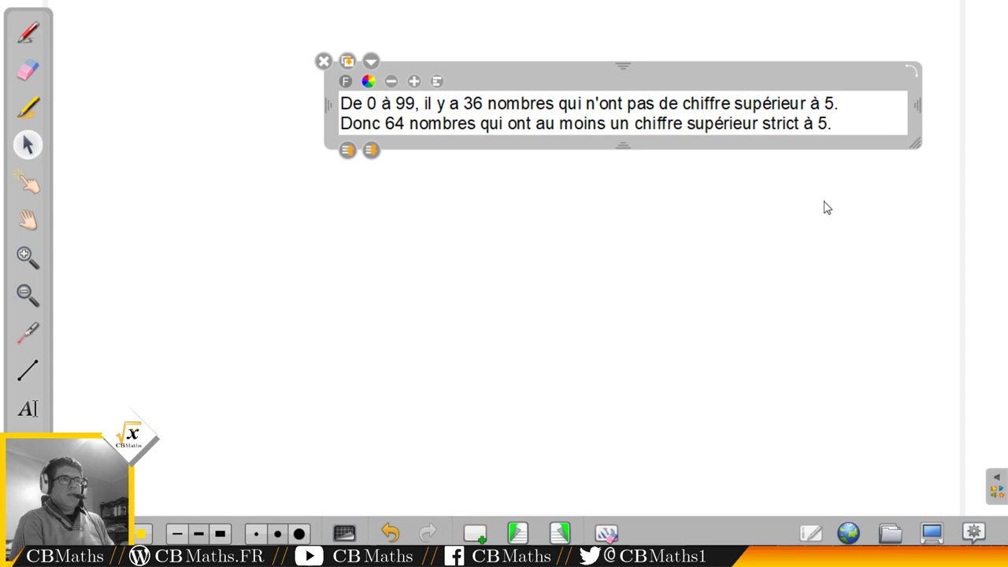
key("Return")
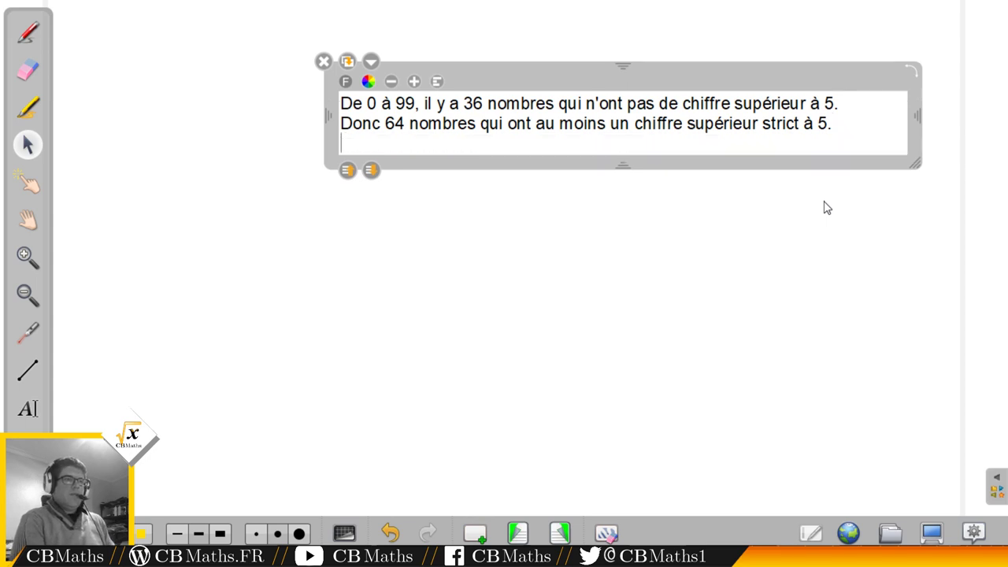
key("BackSpace")
- Add a third line reading "De même pour 100 à 199, ..., 500 à 599."
key("Return")
type("De même pour 100 à 1")
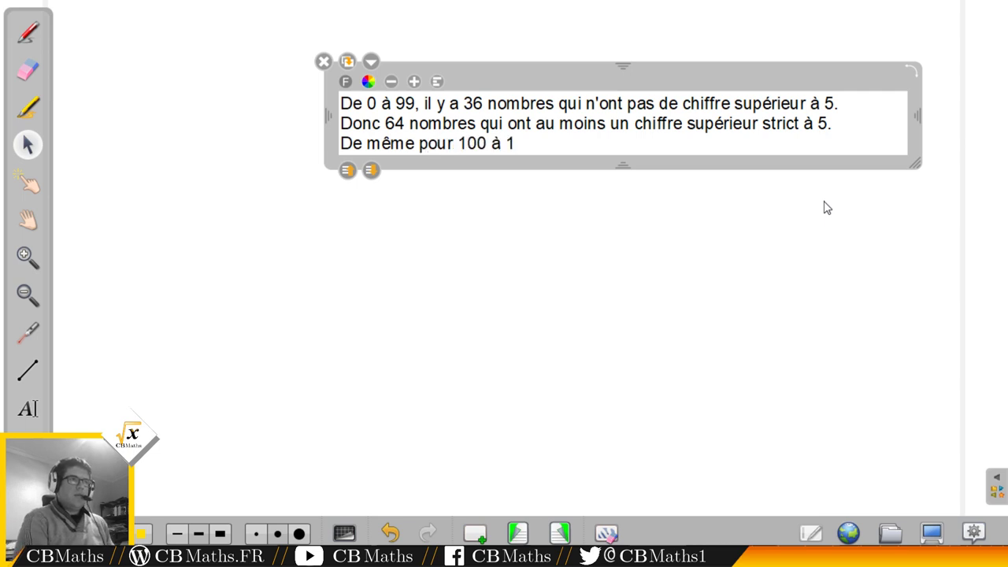
type("99, ..., ")
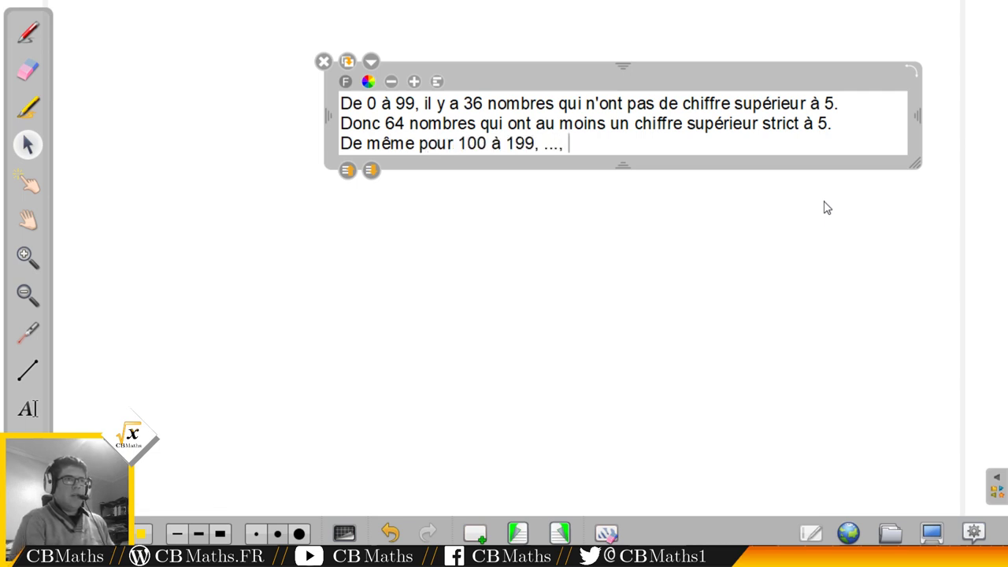
type("40")
key("BackSpace")
key("BackSpace")
type("500 à")
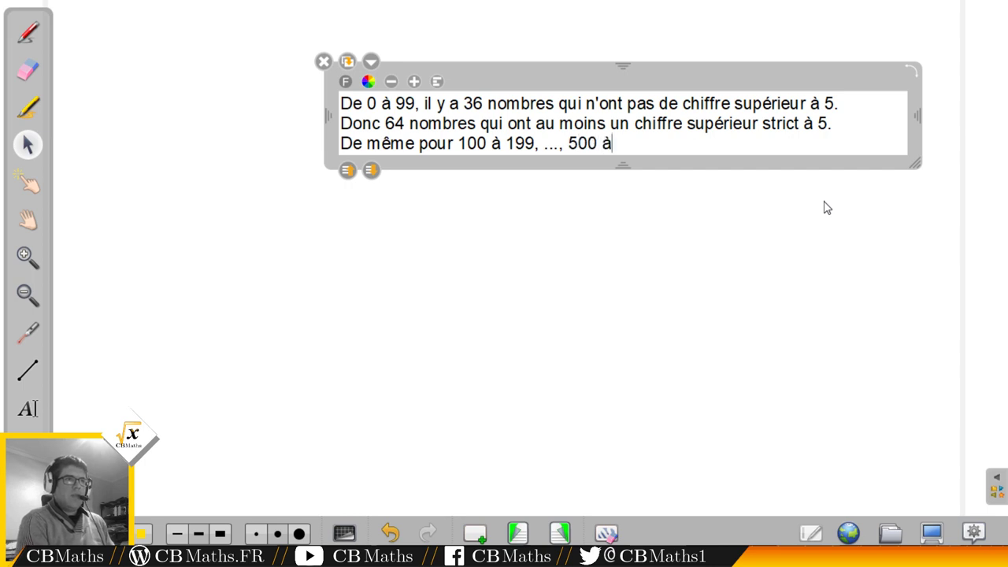
type(" 5099.")
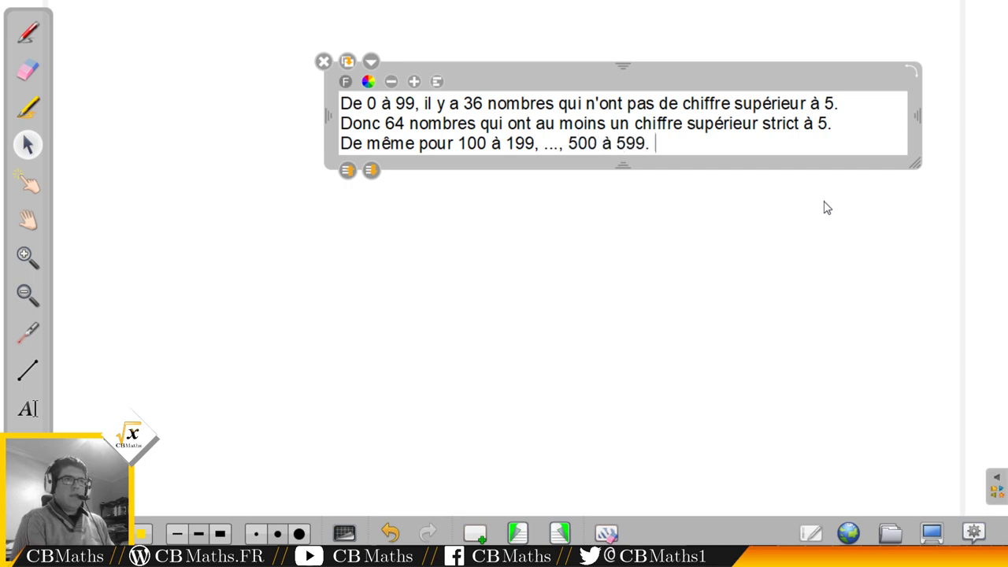
- Add a fourth line beginning with "Donc : il y a 64 * 6 = 384"
key("Return")
type("Donc : il y a 6")
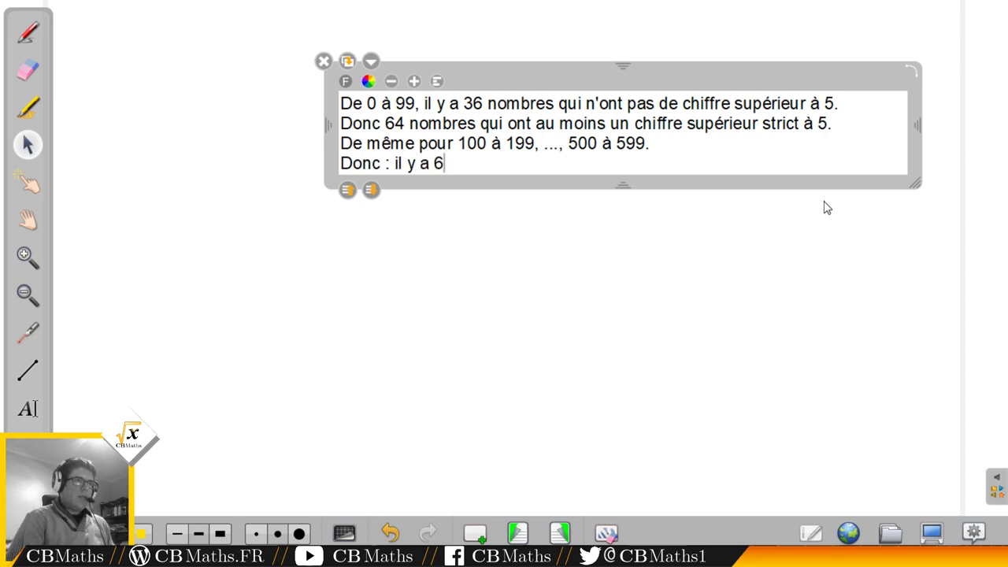
type("4 * 6 = 384 b")
type("b")
key("BackSpace")
key("BackSpace")
type("ni")
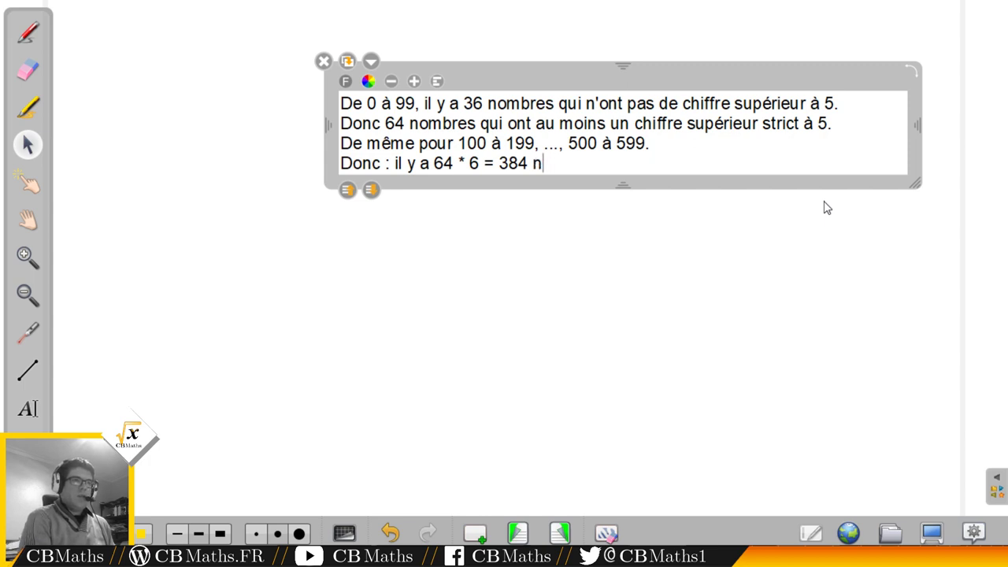